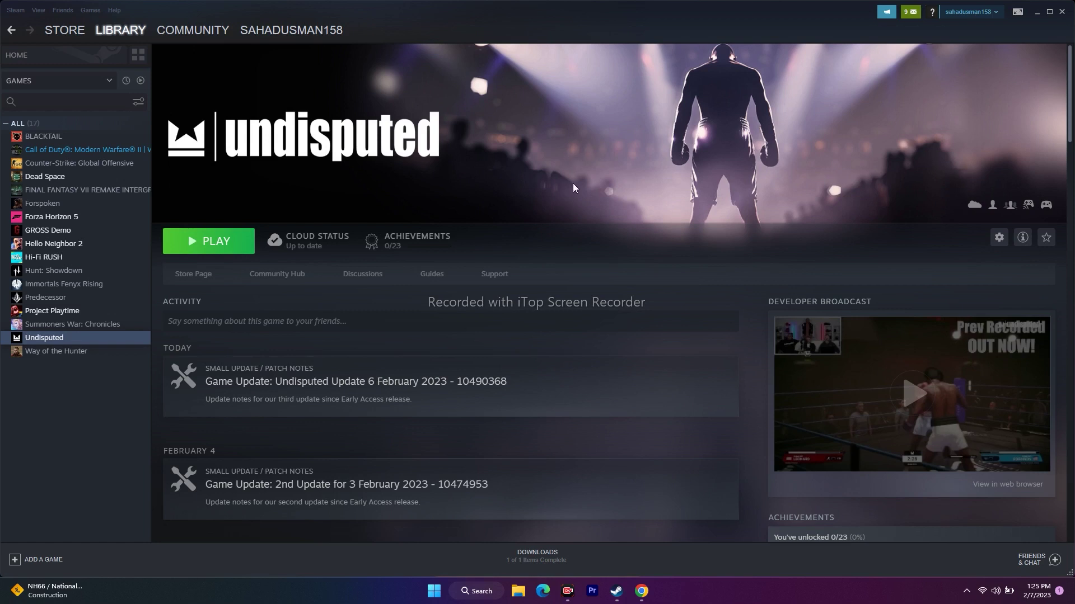
# View the computer's shut down and restart options, and return to the Undisputed page in Steam
pyautogui.click(1036, 11)
pyautogui.click(434, 591)
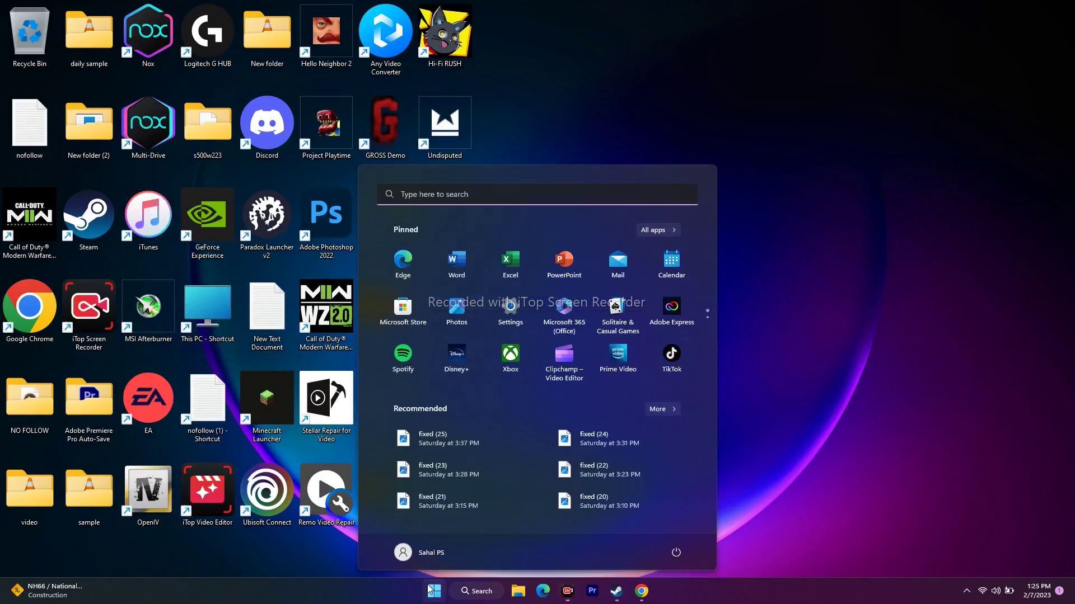
pyautogui.click(676, 554)
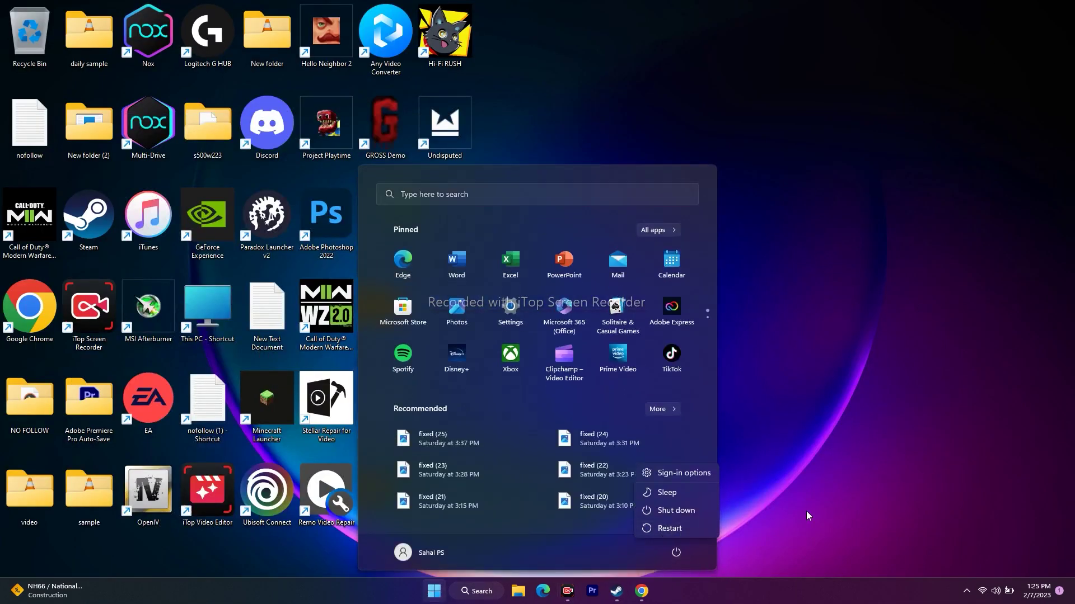
pyautogui.click(811, 506)
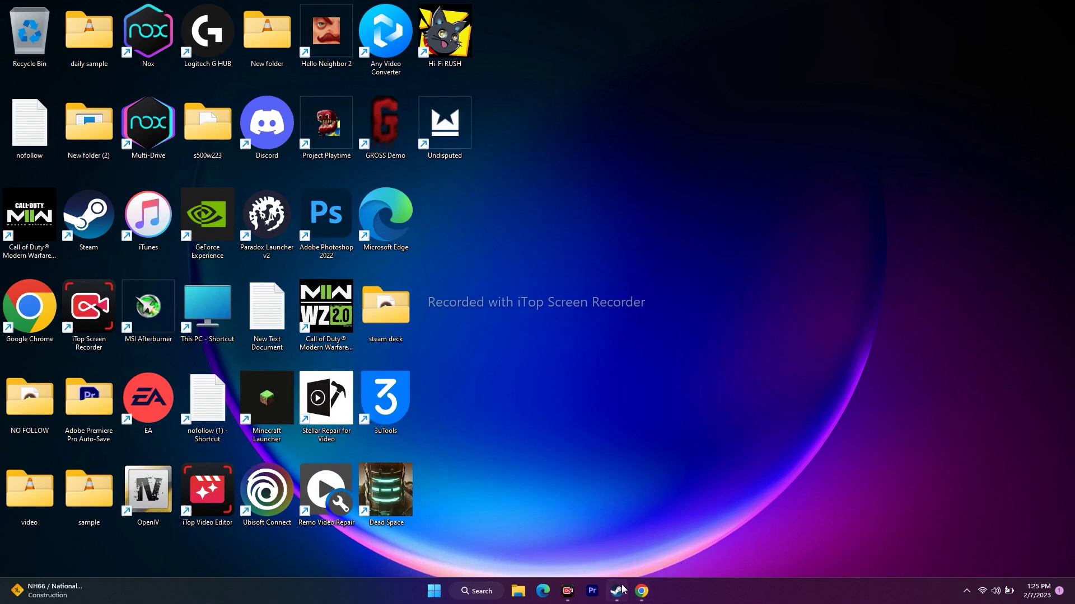
pyautogui.click(616, 591)
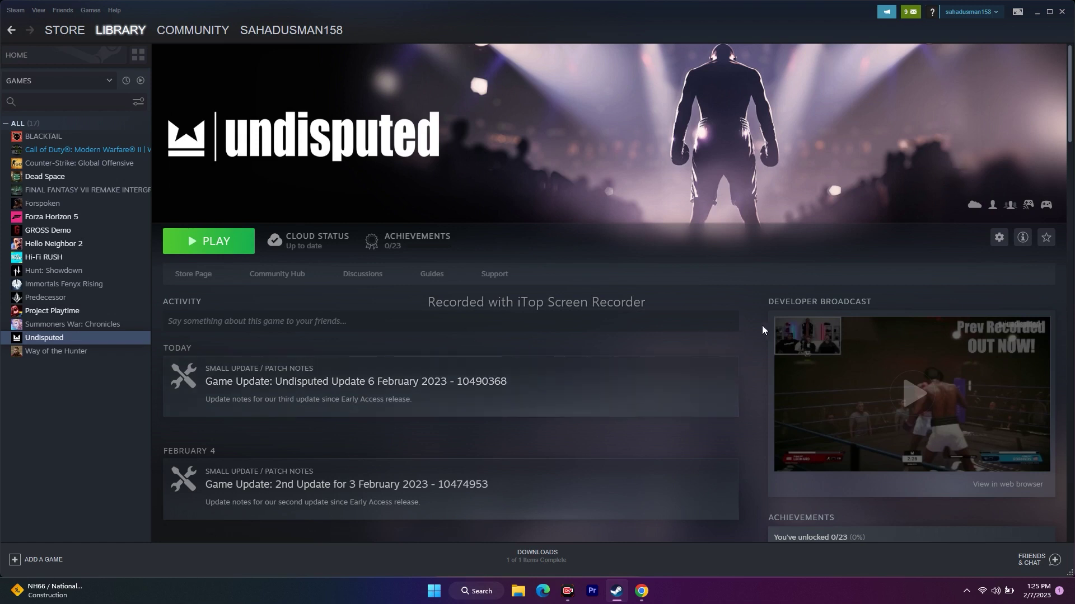
# Open Windows Settings at Date & time to check the automatic time and time zone options
pyautogui.click(1036, 11)
pyautogui.click(466, 591)
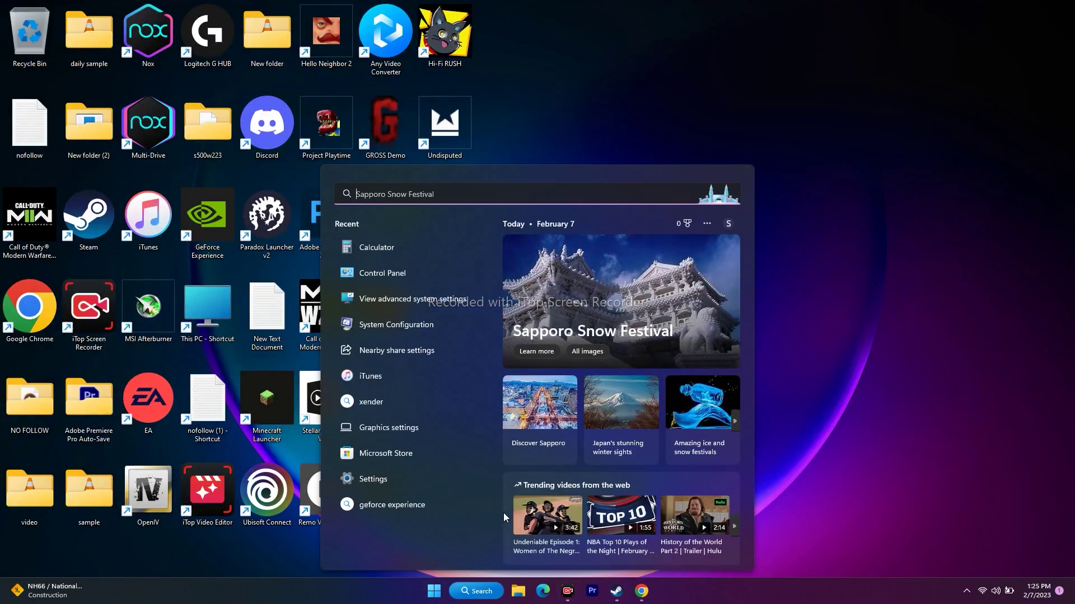
pyautogui.write('settings')
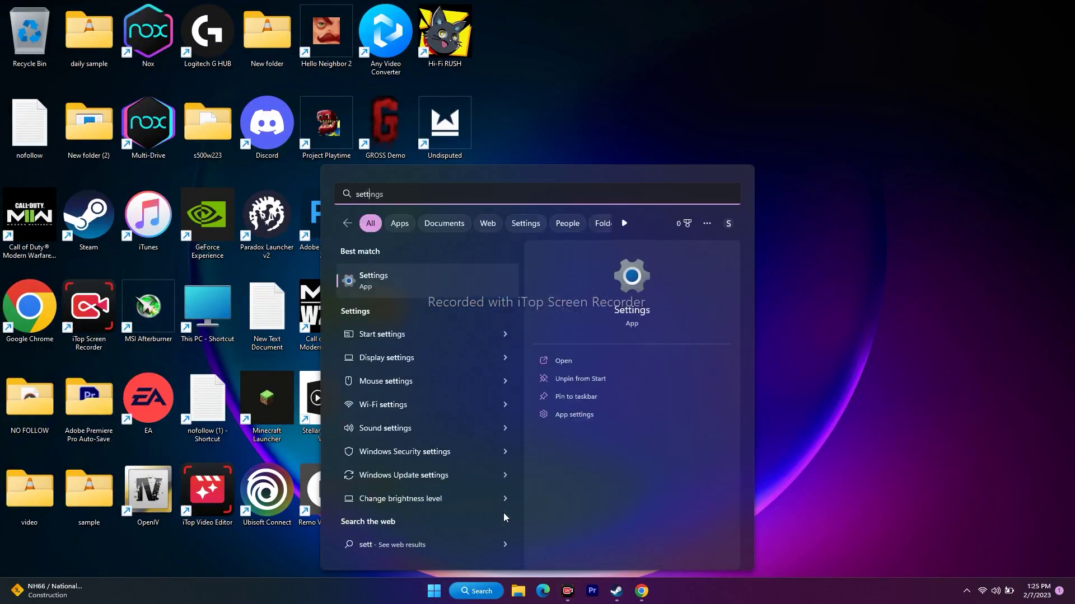
pyautogui.click(395, 277)
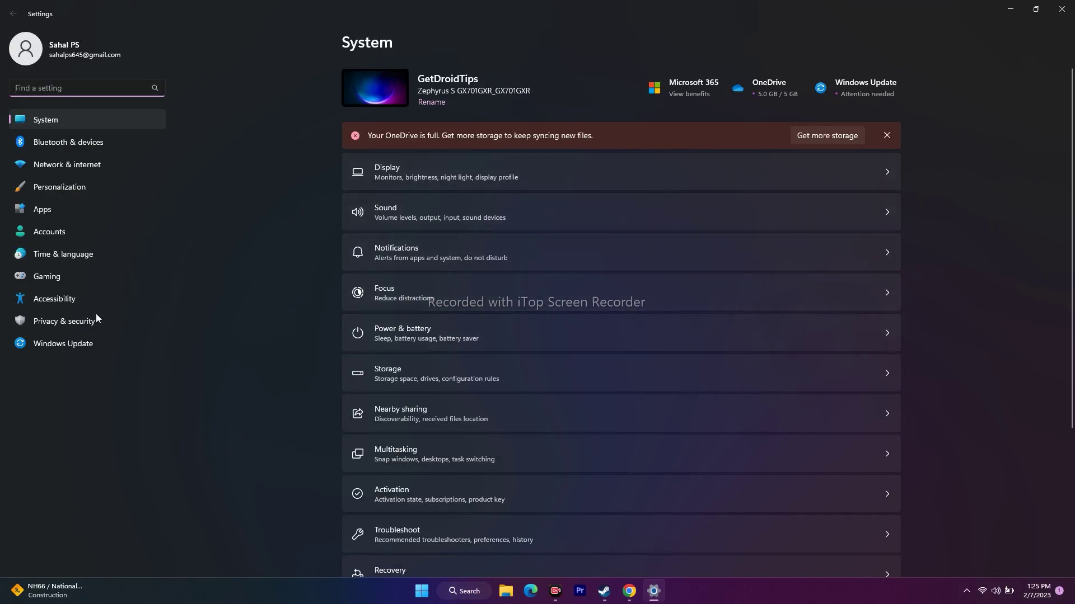
pyautogui.click(67, 254)
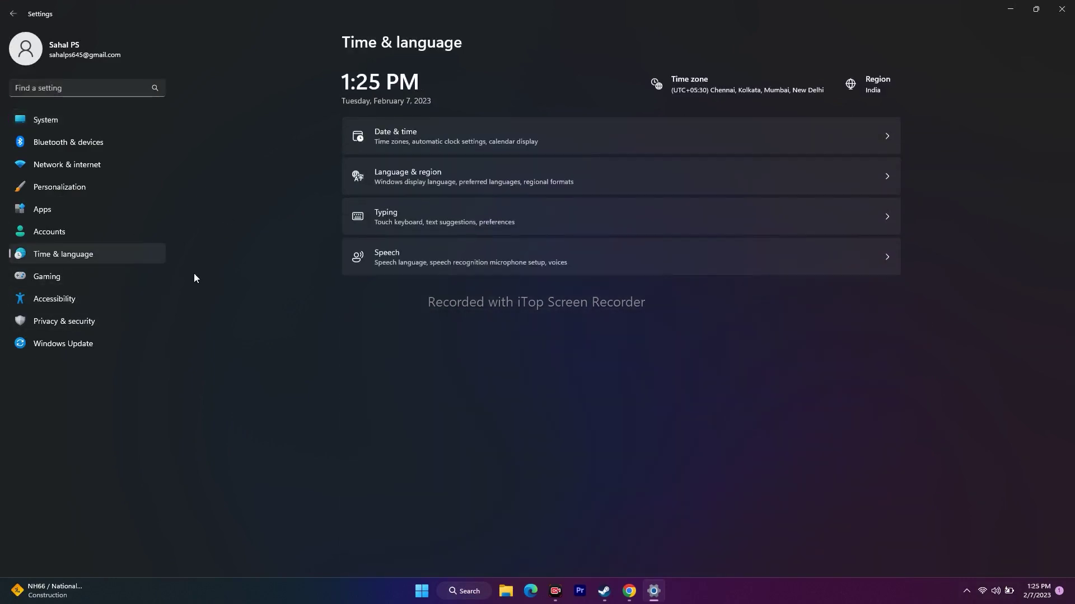
pyautogui.click(422, 130)
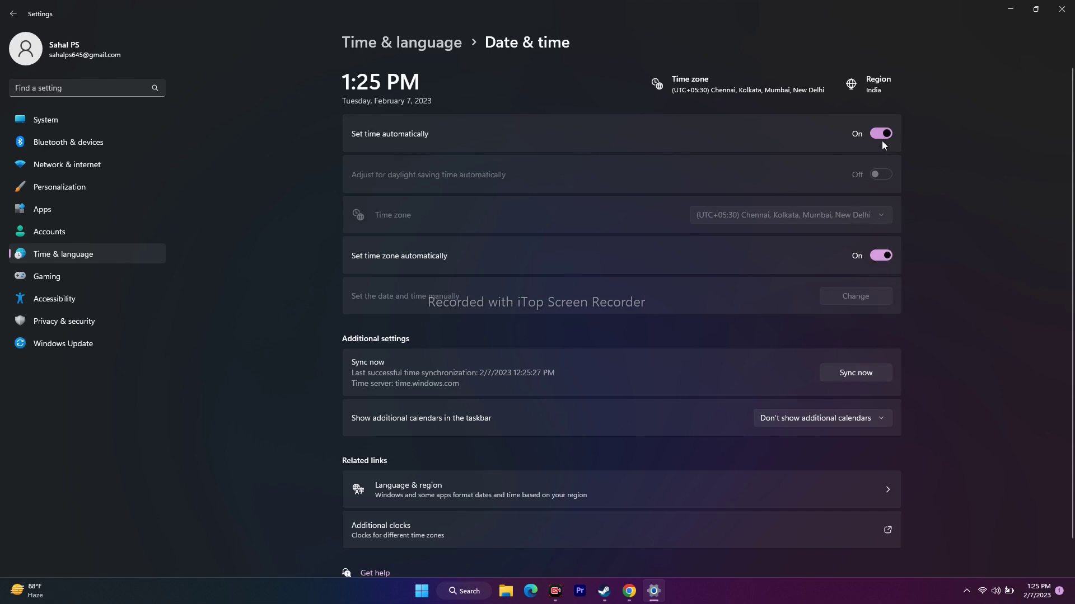
# Check the Language & region settings, and close Windows Settings
pyautogui.click(13, 14)
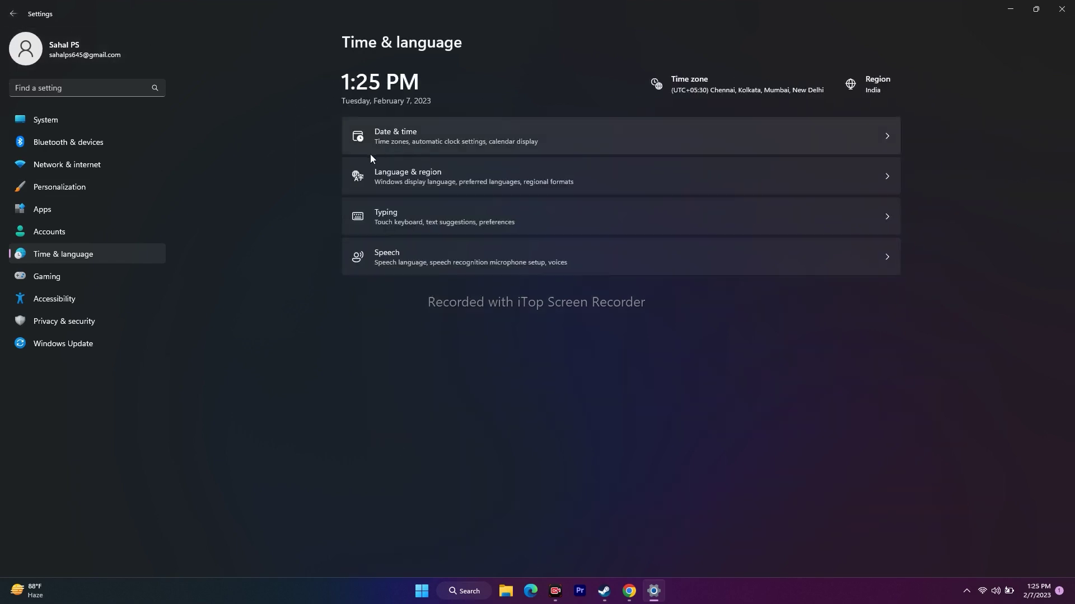
pyautogui.click(403, 175)
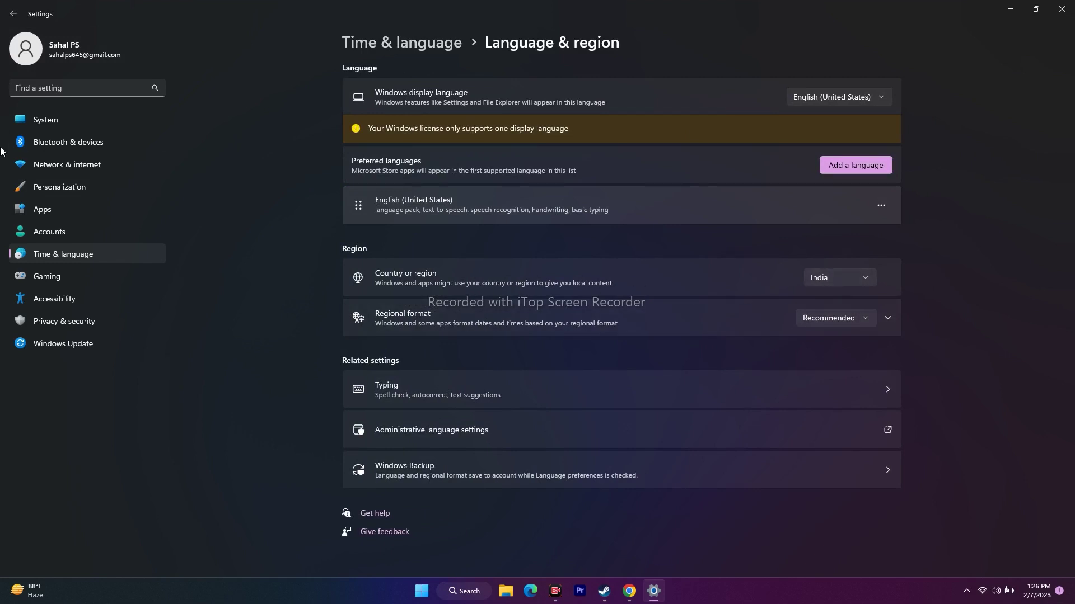
pyautogui.click(13, 14)
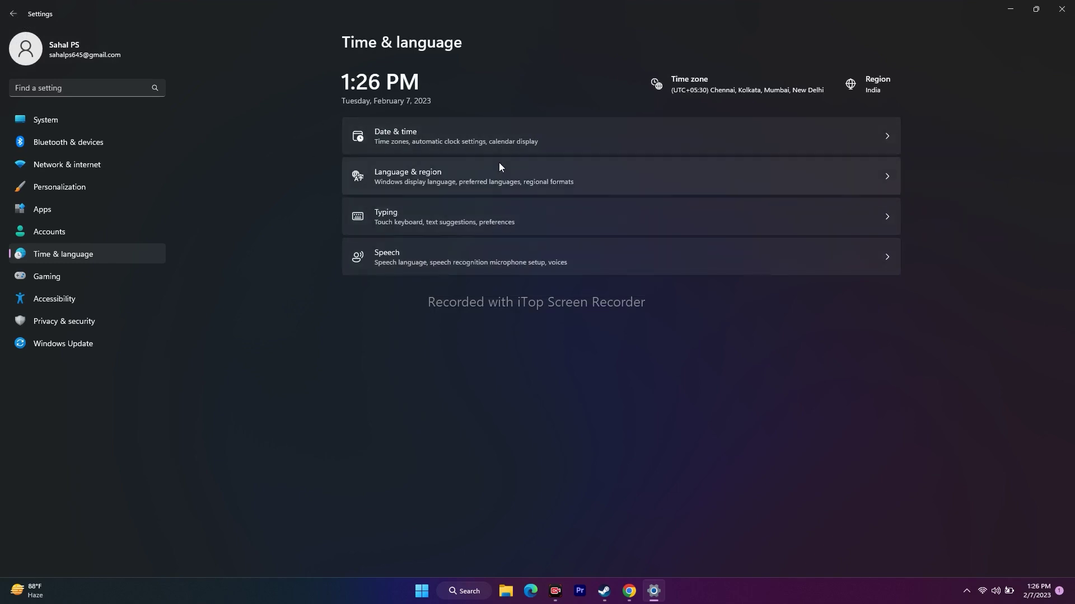
pyautogui.click(1062, 9)
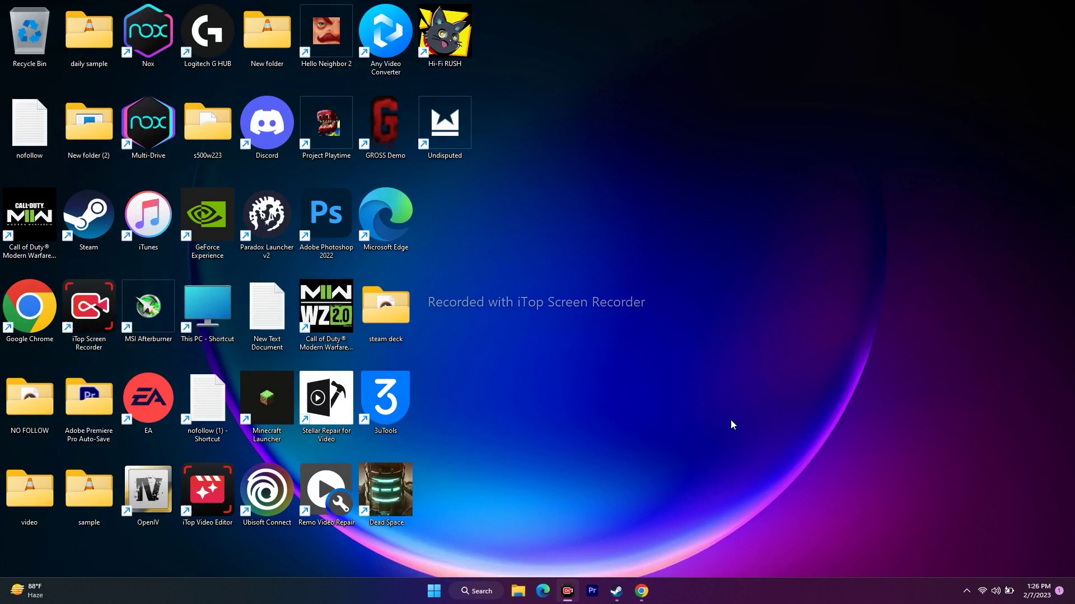
pyautogui.click(616, 592)
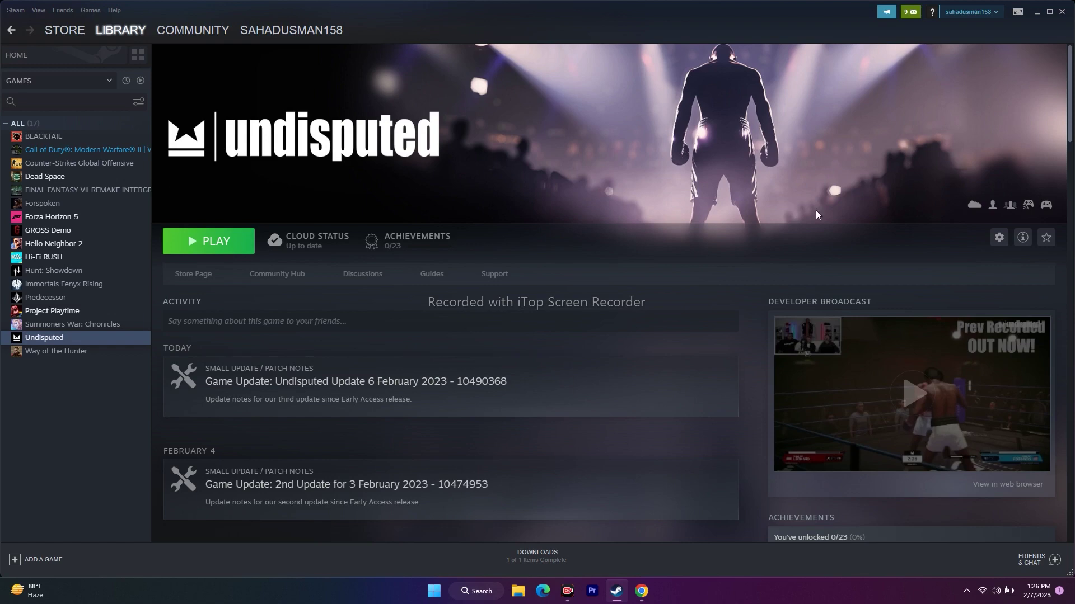
pyautogui.click(1038, 11)
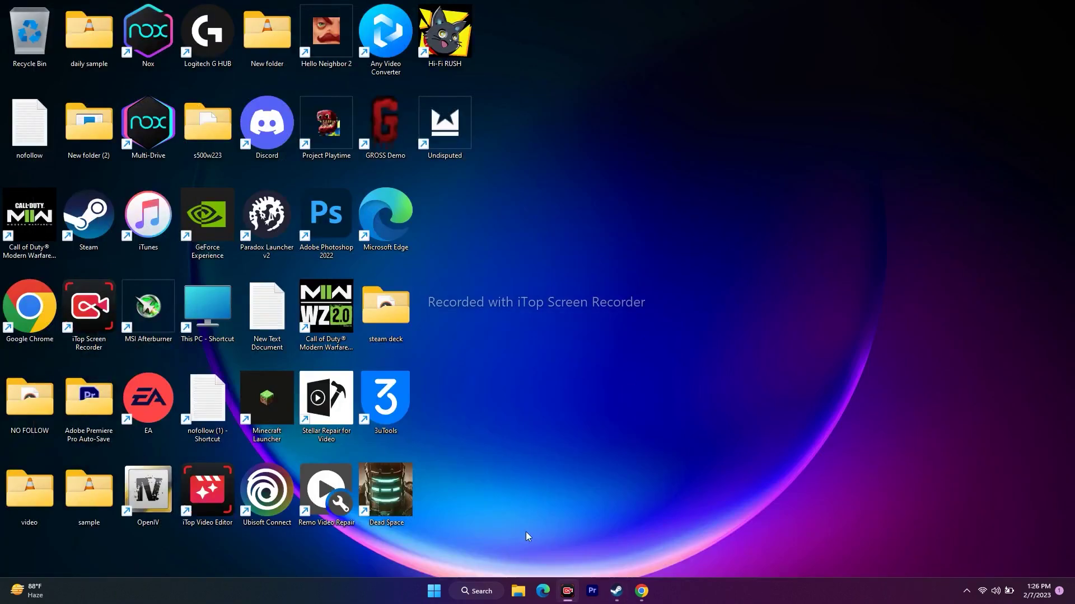
pyautogui.click(484, 593)
pyautogui.click(391, 249)
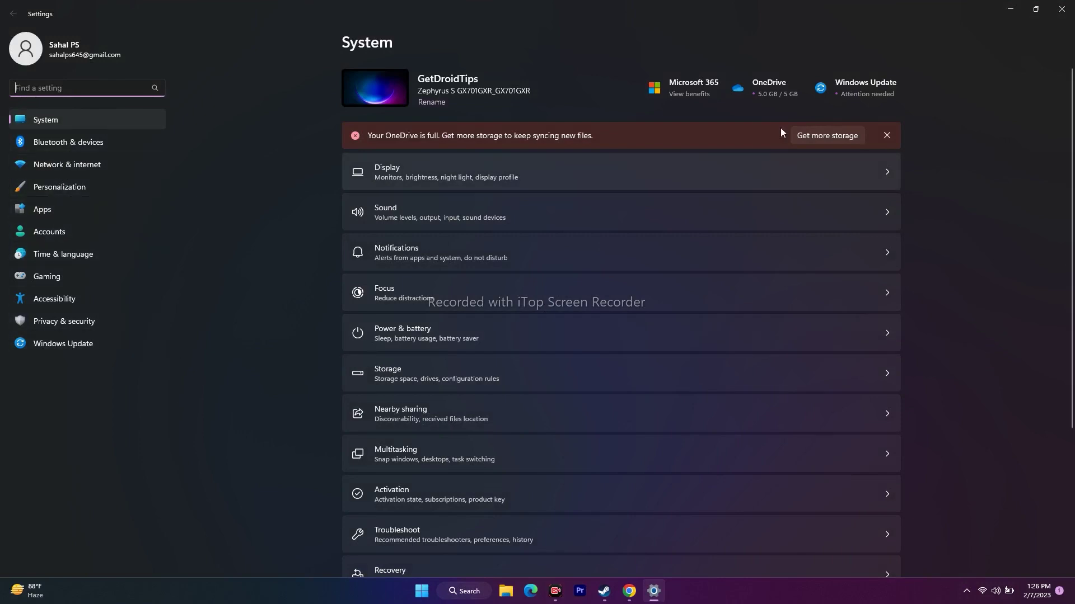
pyautogui.click(1061, 8)
# Open Control Panel and show the list of apps allowed through Windows Defender Firewall
pyautogui.click(475, 591)
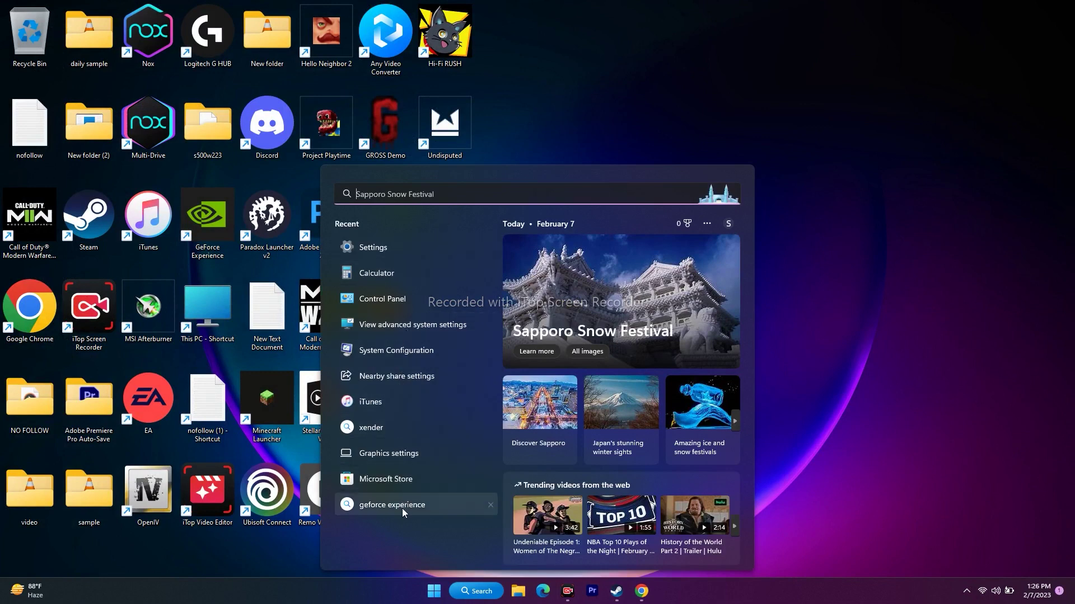
pyautogui.click(392, 304)
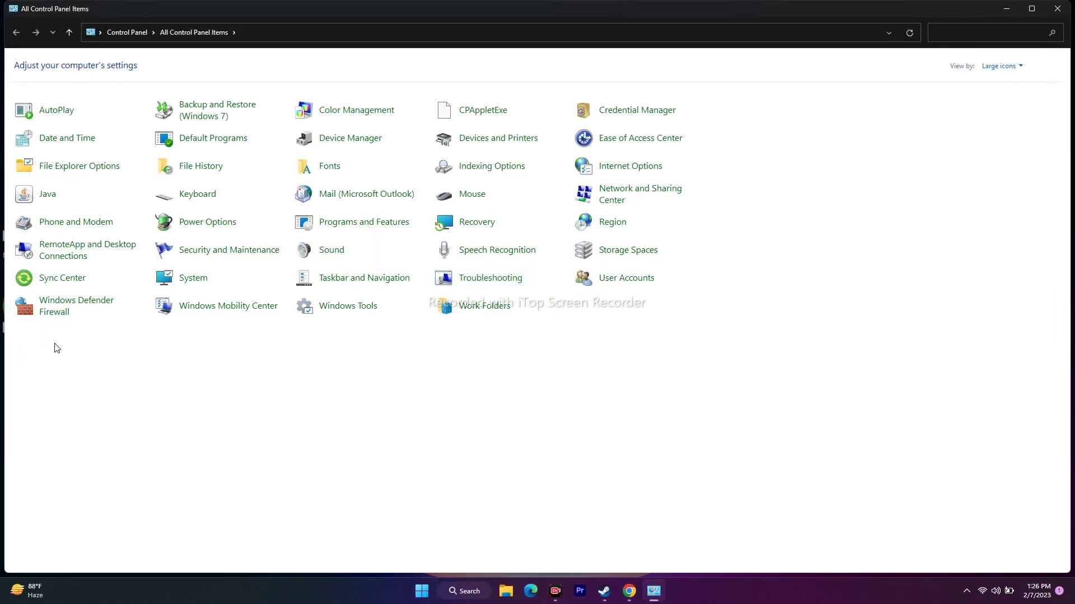
pyautogui.click(55, 312)
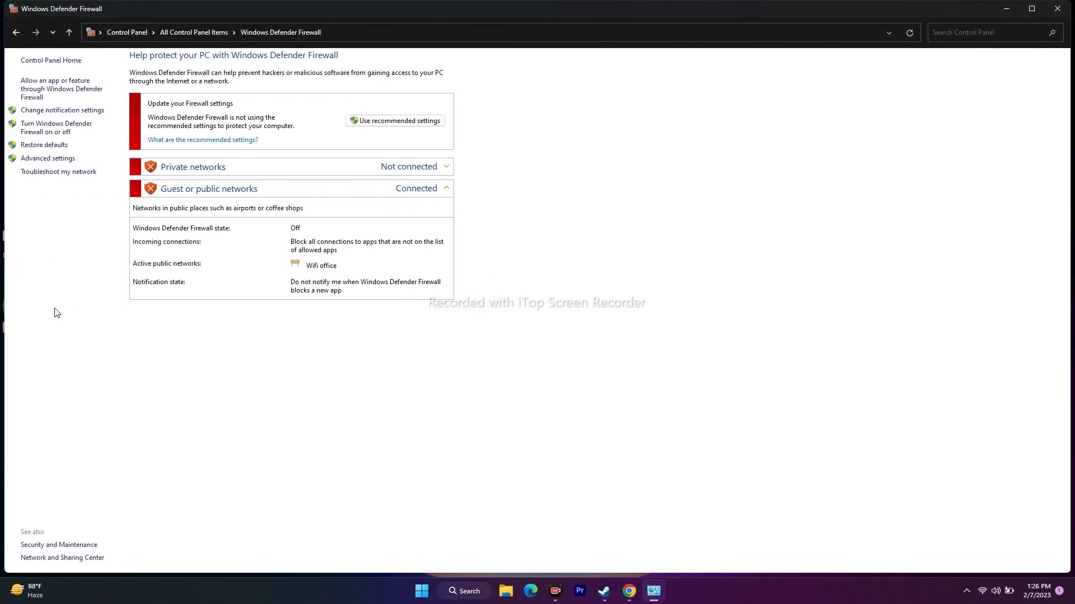
pyautogui.click(53, 96)
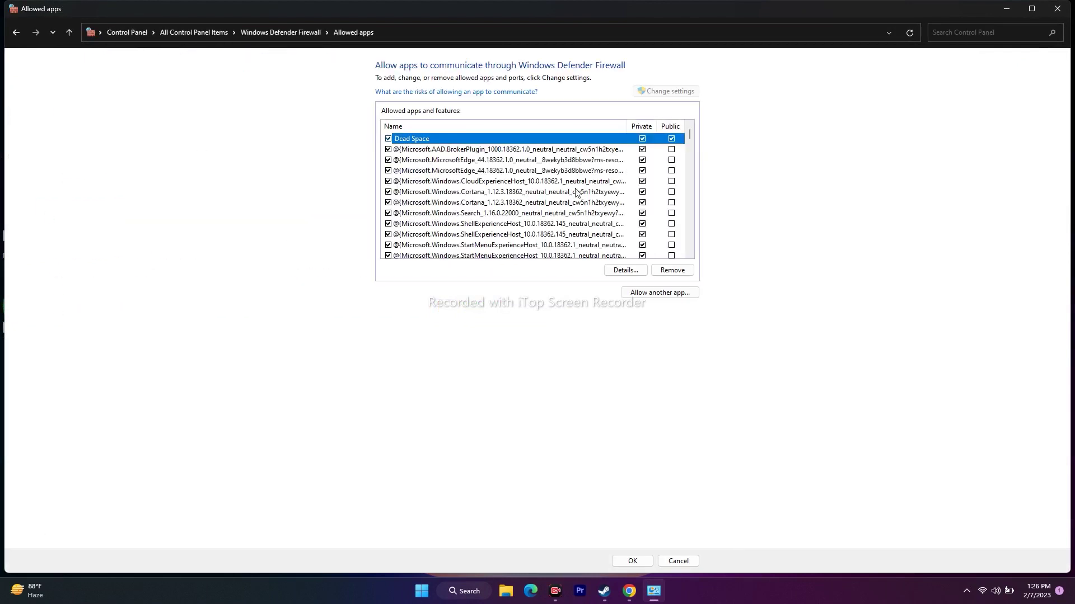
# Look through the allowed apps list and start browsing for another app to allow through the firewall
pyautogui.scroll(-6, 478, 201)
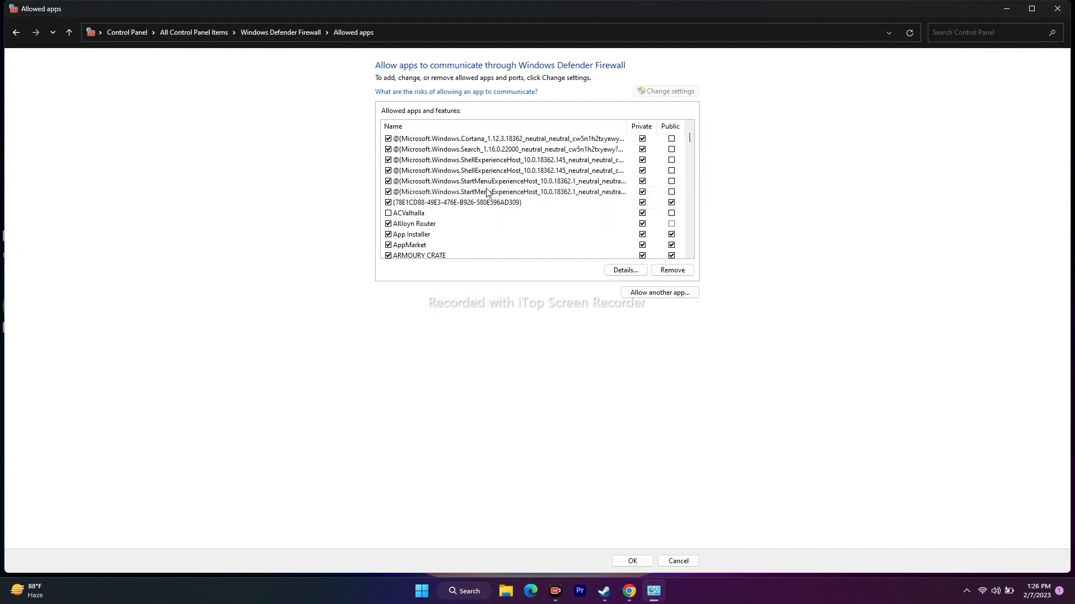
pyautogui.scroll(-3, 486, 193)
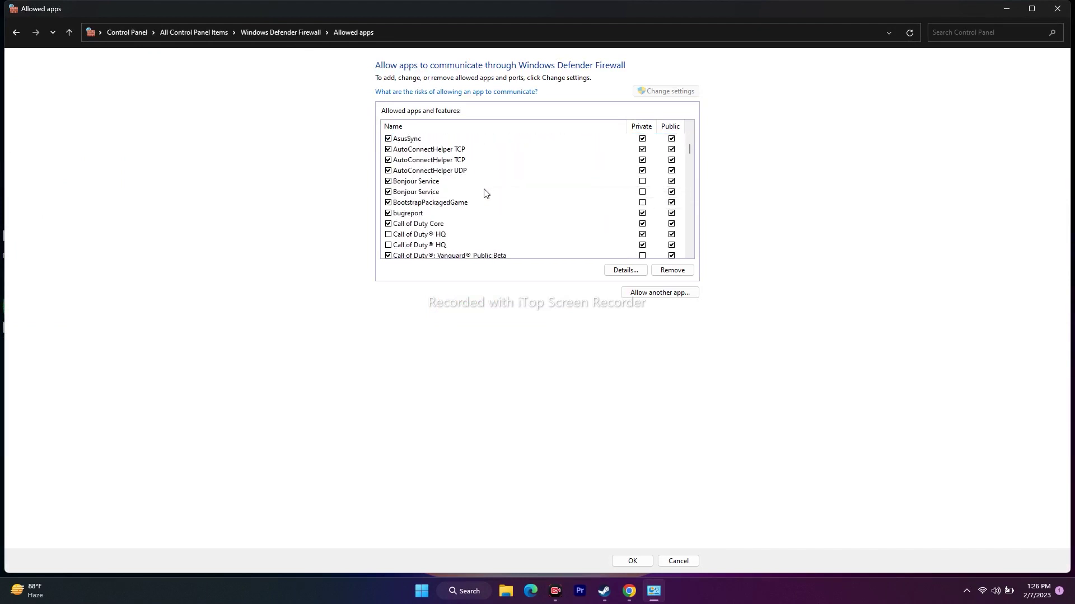
pyautogui.scroll(-8, 485, 194)
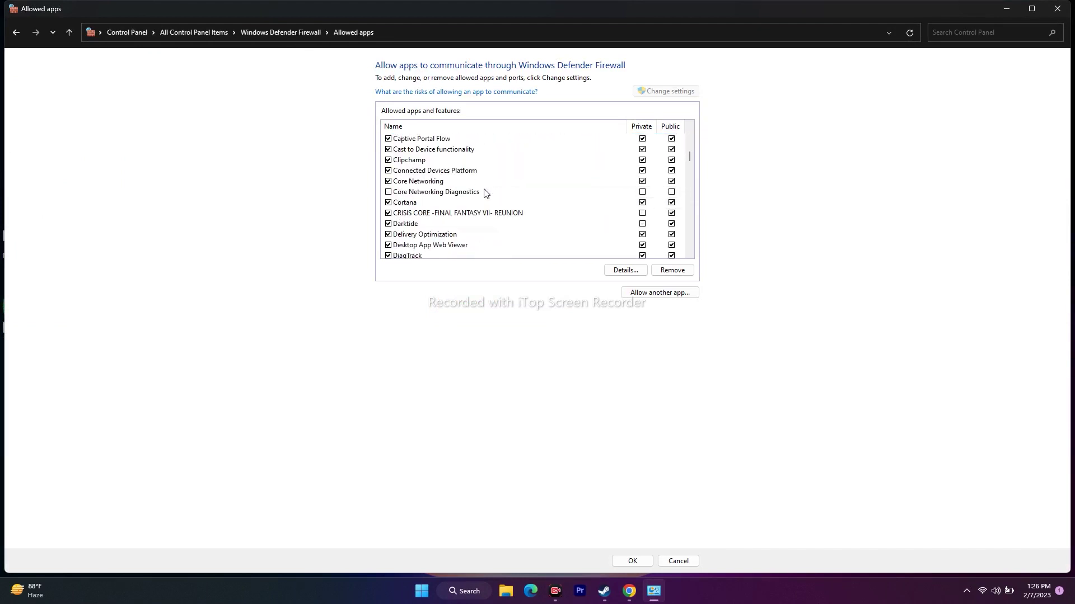
pyautogui.scroll(-3, 487, 190)
pyautogui.scroll(-15, 487, 188)
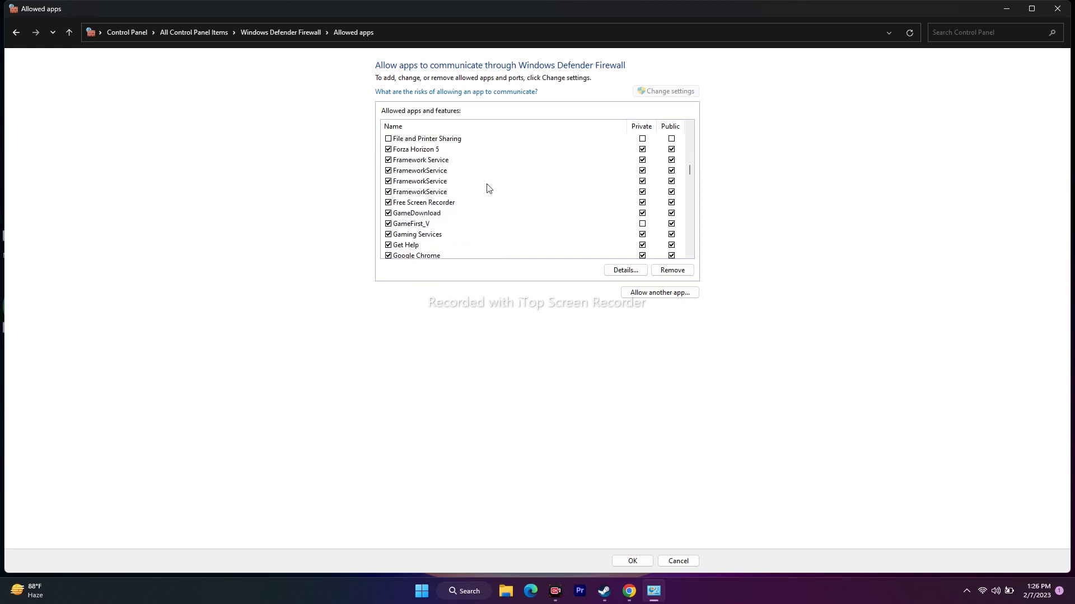
pyautogui.scroll(-12, 487, 188)
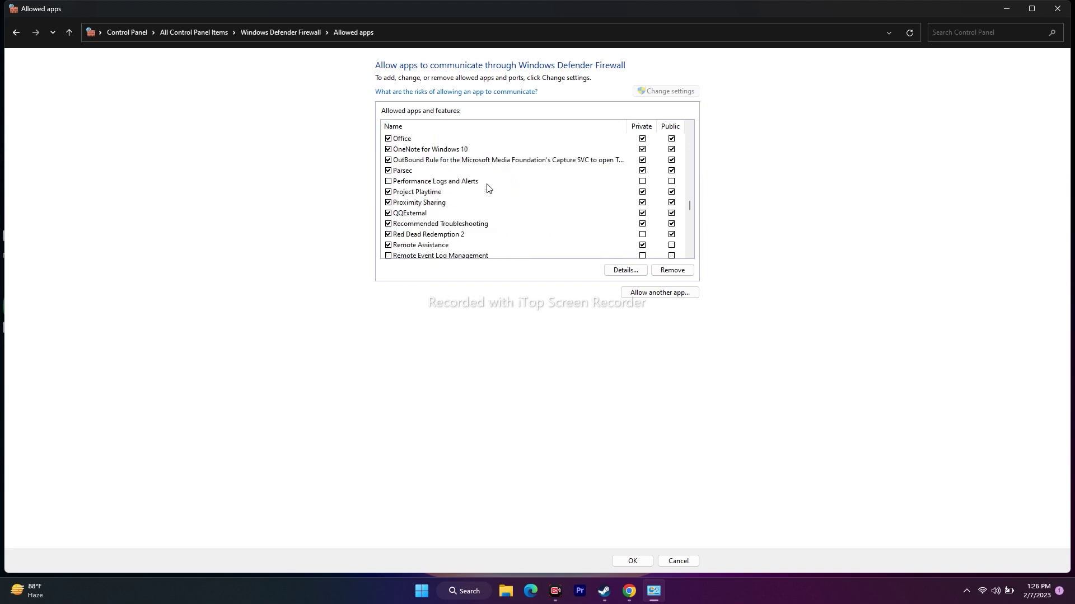
pyautogui.click(660, 295)
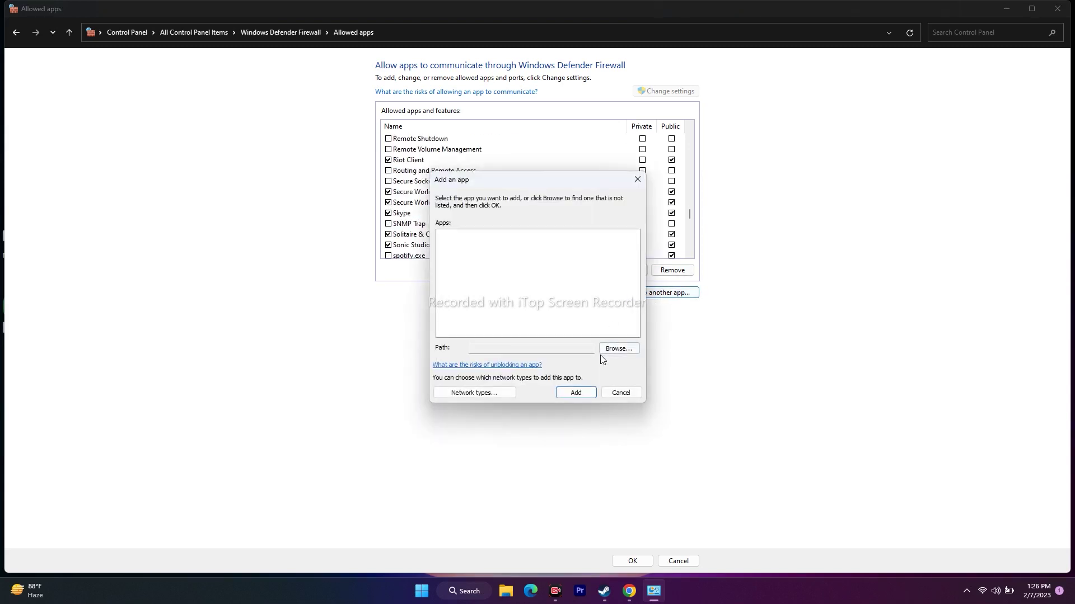
pyautogui.click(618, 348)
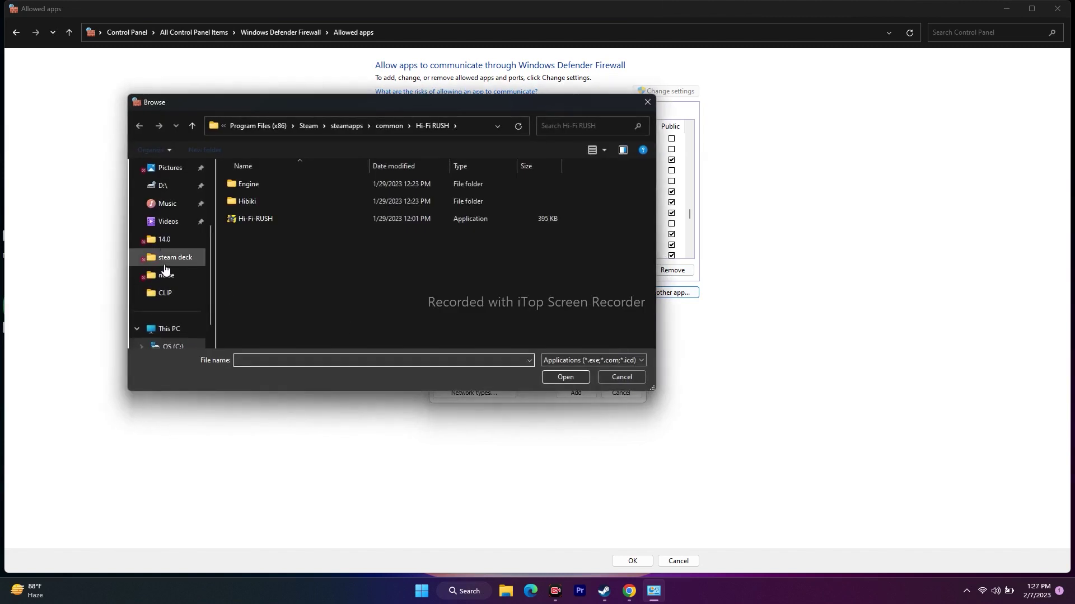
# Browse to the Program Files (x86) folder on the OS (C:) drive
pyautogui.scroll(-1, 150, 267)
pyautogui.click(168, 293)
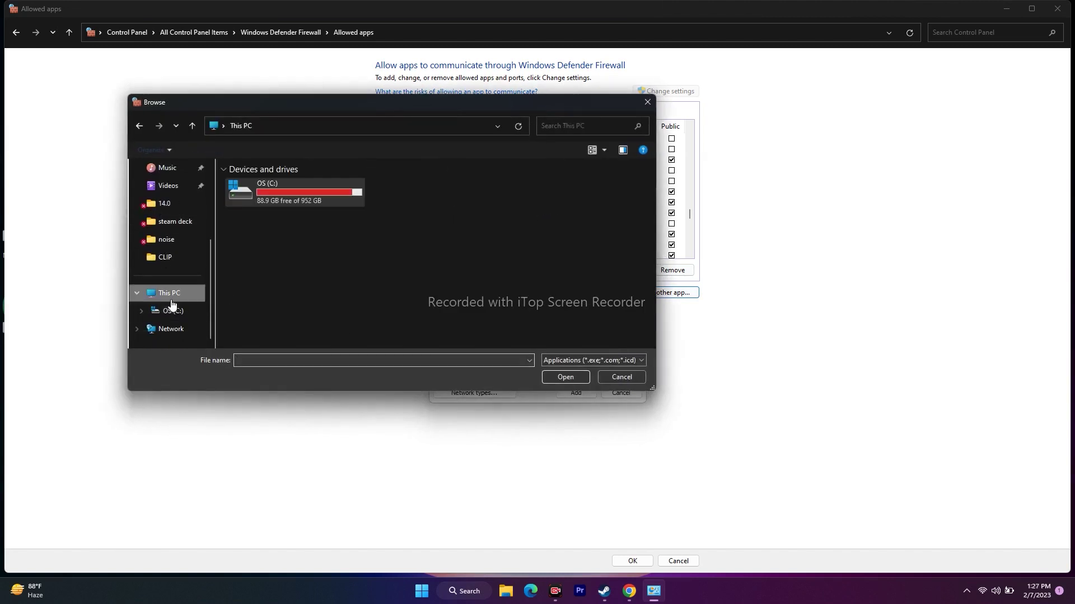
pyautogui.click(266, 197)
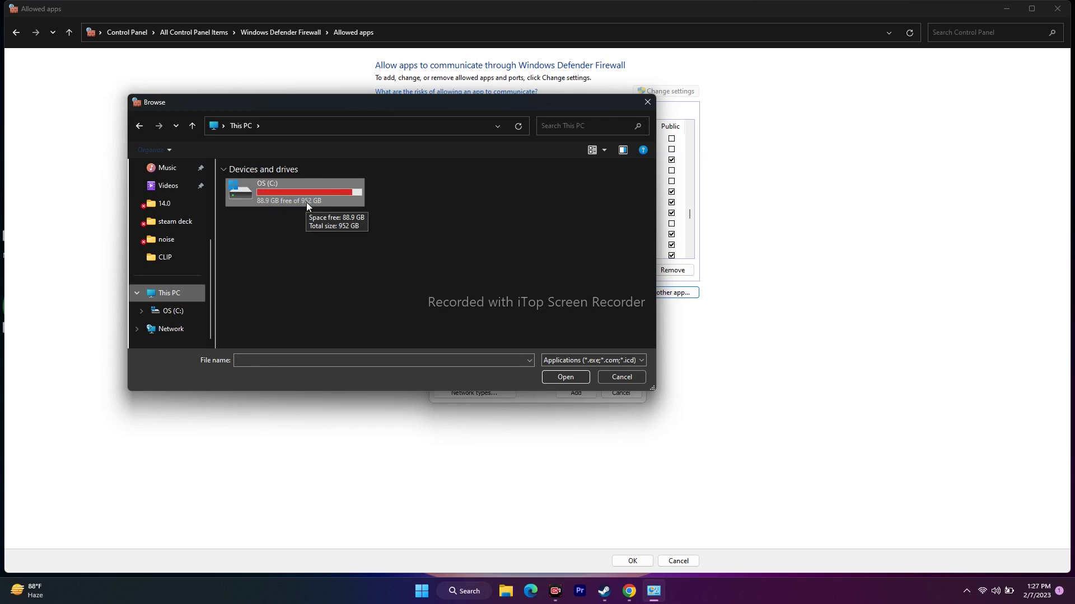
pyautogui.doubleClick(272, 190)
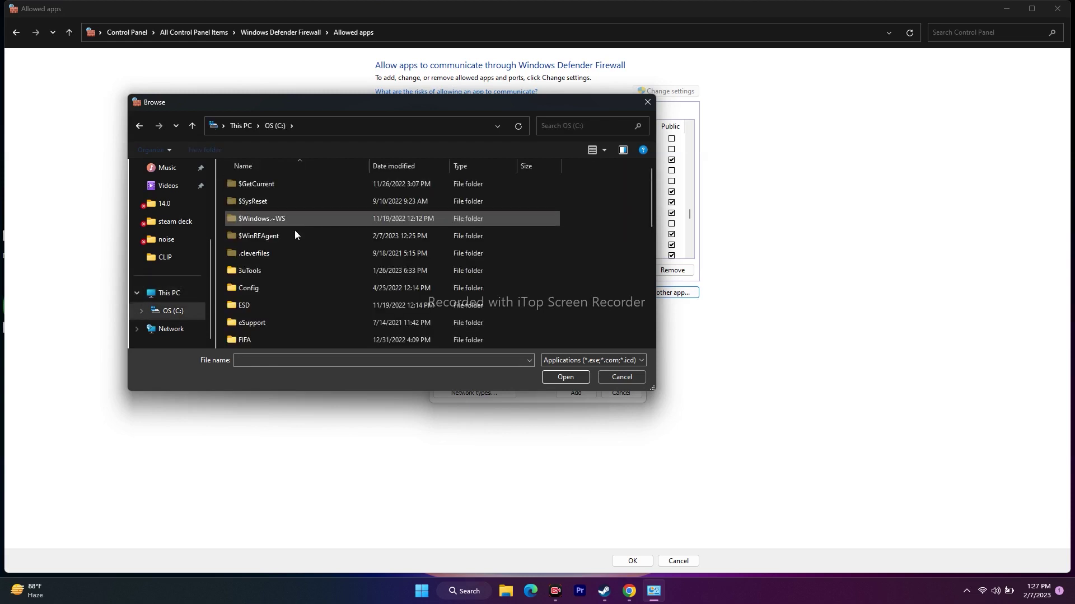
pyautogui.scroll(-6, 300, 254)
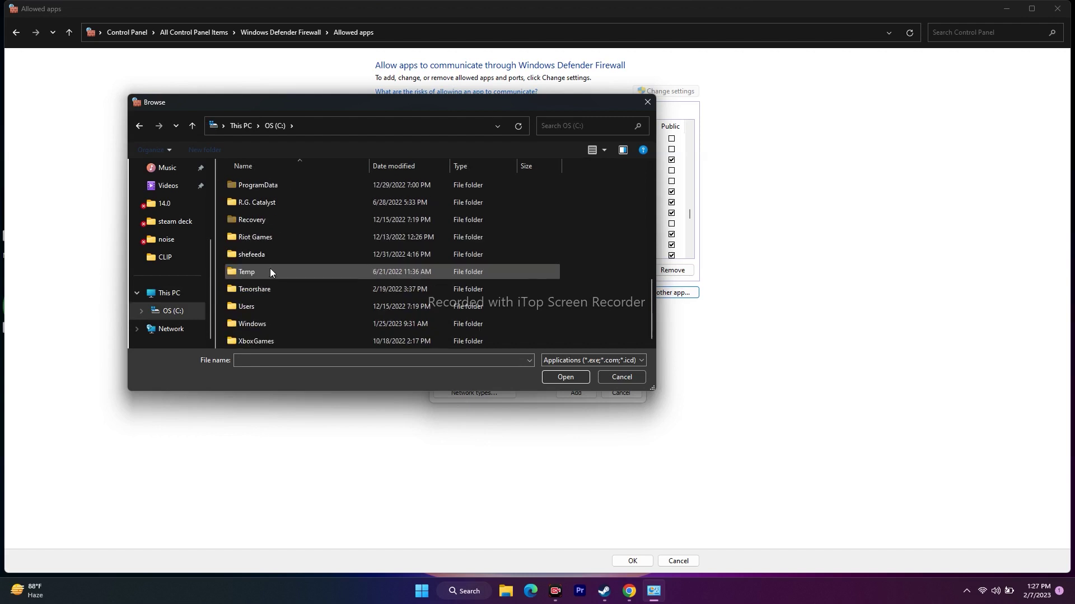
pyautogui.scroll(2, 272, 336)
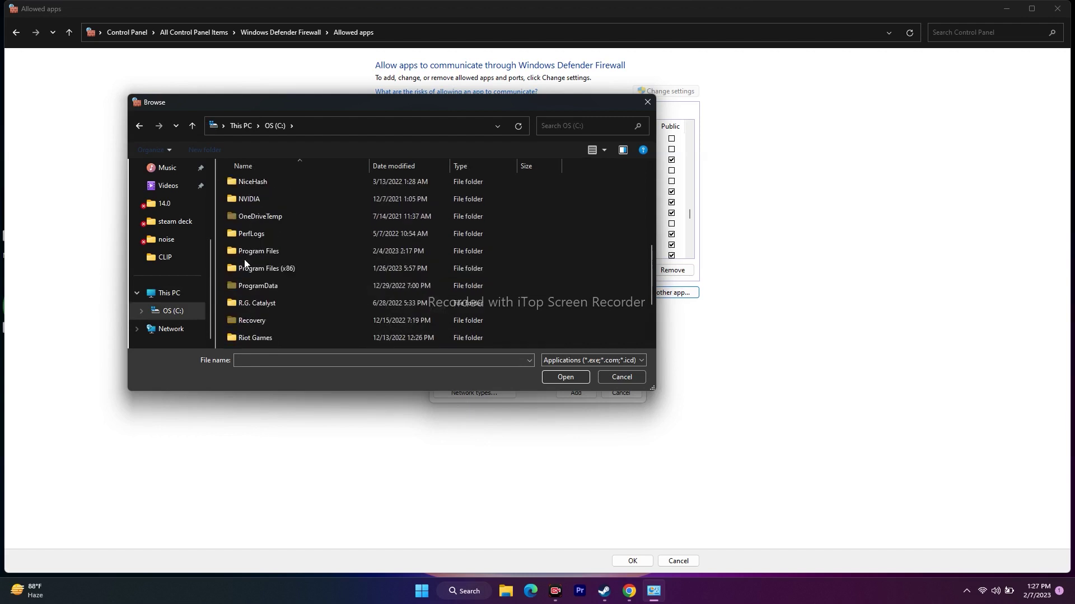
pyautogui.doubleClick(283, 273)
# Open the Steam\steamapps\common folder inside Program Files (x86) to reach the installed games
pyautogui.scroll(-3, 295, 206)
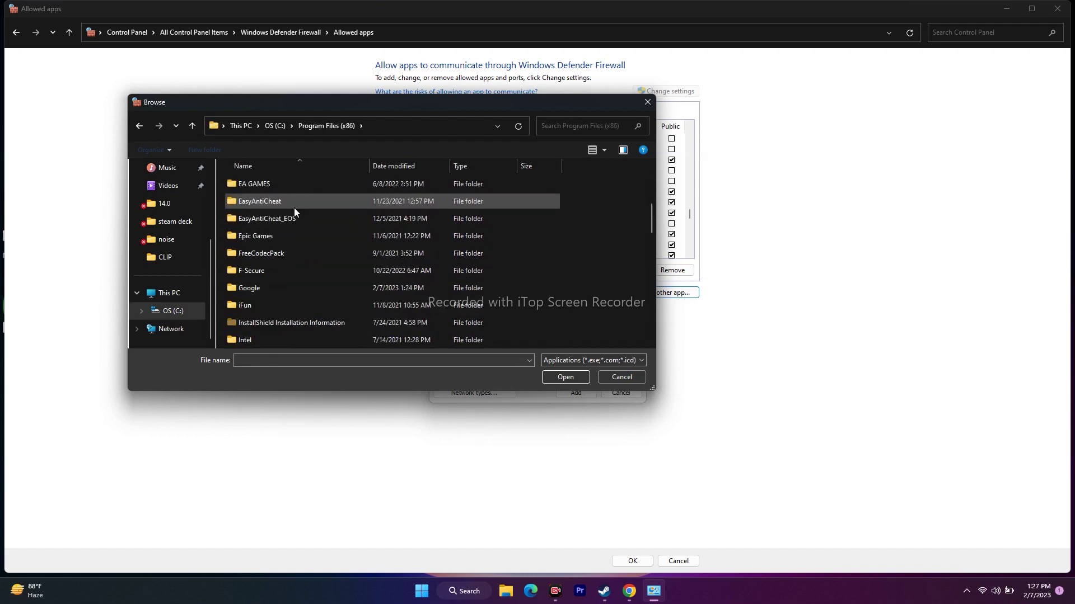
pyautogui.scroll(-8, 291, 218)
pyautogui.scroll(-1, 286, 255)
pyautogui.doubleClick(274, 271)
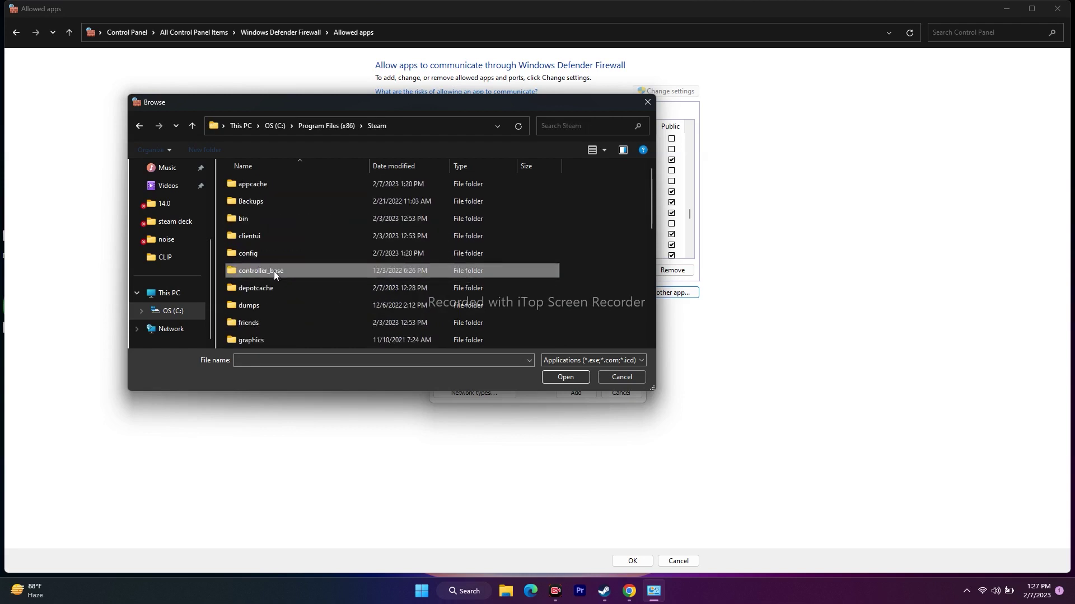
pyautogui.scroll(-3, 277, 240)
pyautogui.doubleClick(275, 324)
pyautogui.doubleClick(253, 189)
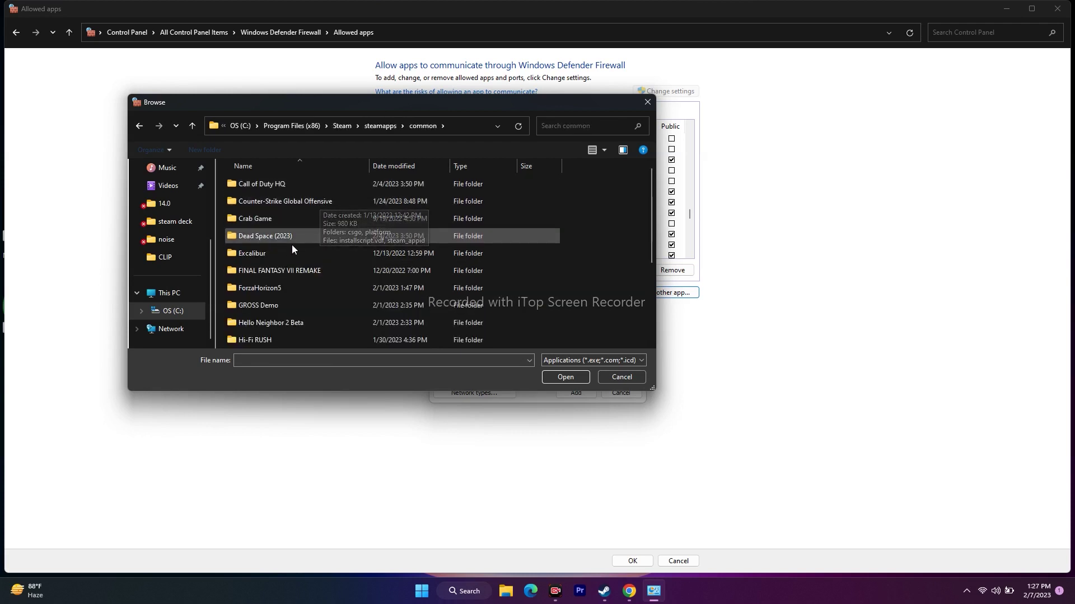
# Pick the Undisputed application from the game's Undisputed folder as the app to allow through the firewall
pyautogui.scroll(-3, 293, 227)
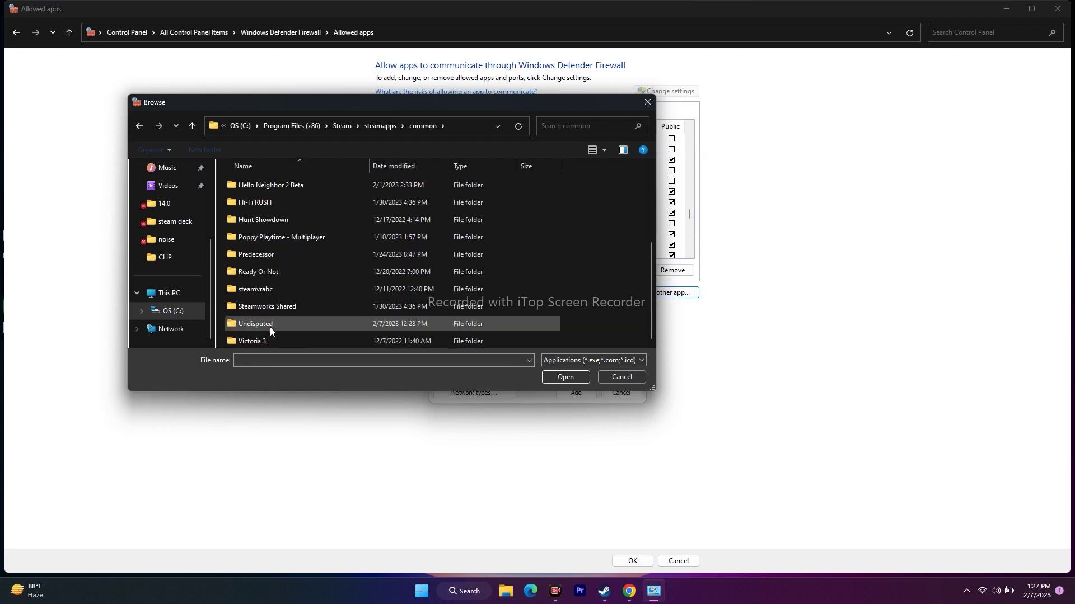
pyautogui.doubleClick(267, 325)
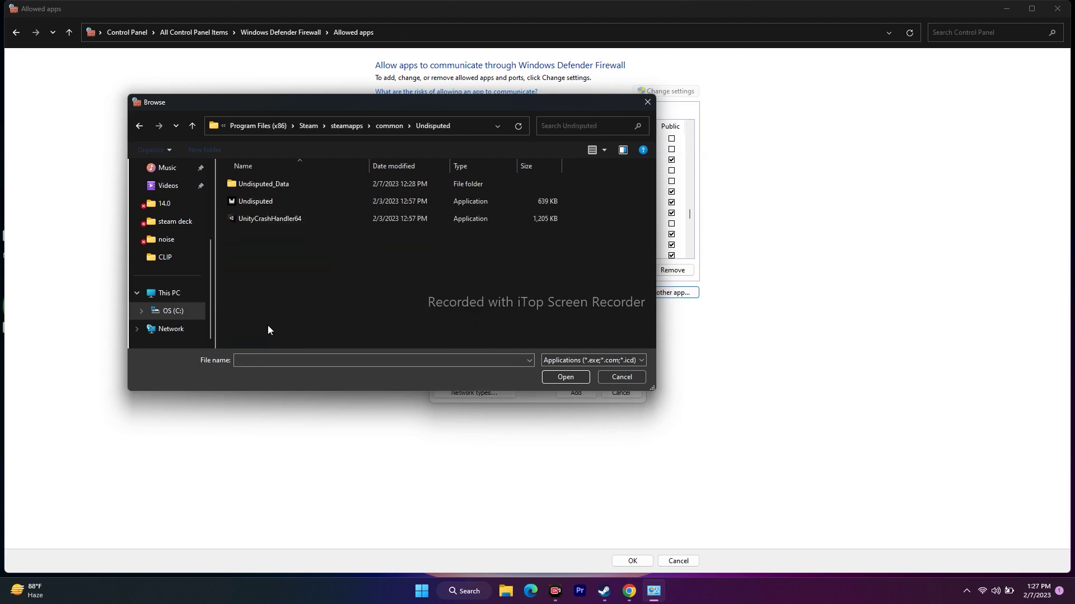
pyautogui.click(337, 224)
pyautogui.click(263, 201)
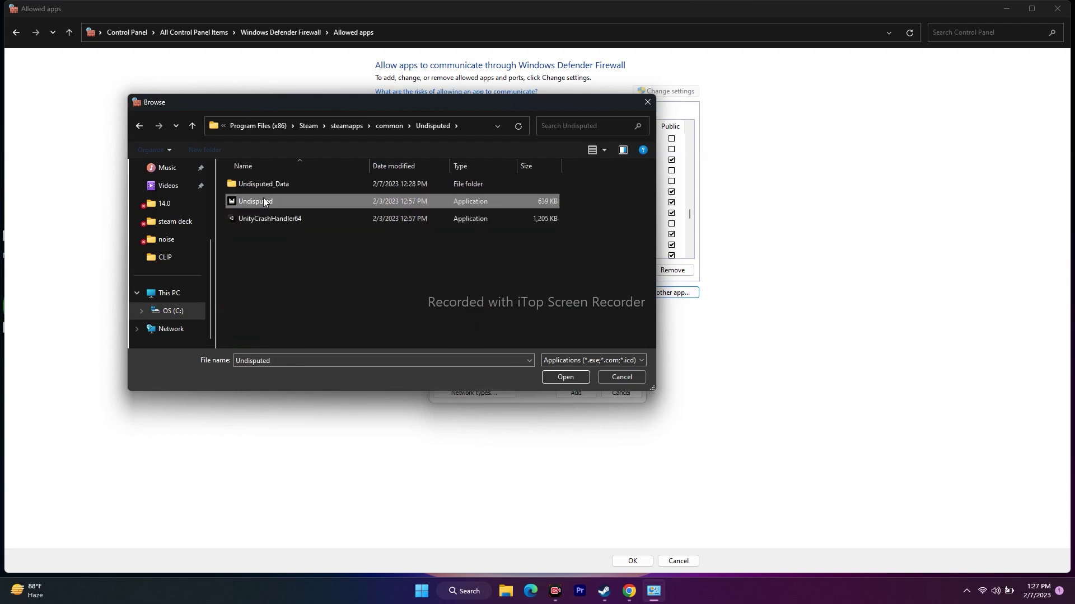
pyautogui.click(565, 377)
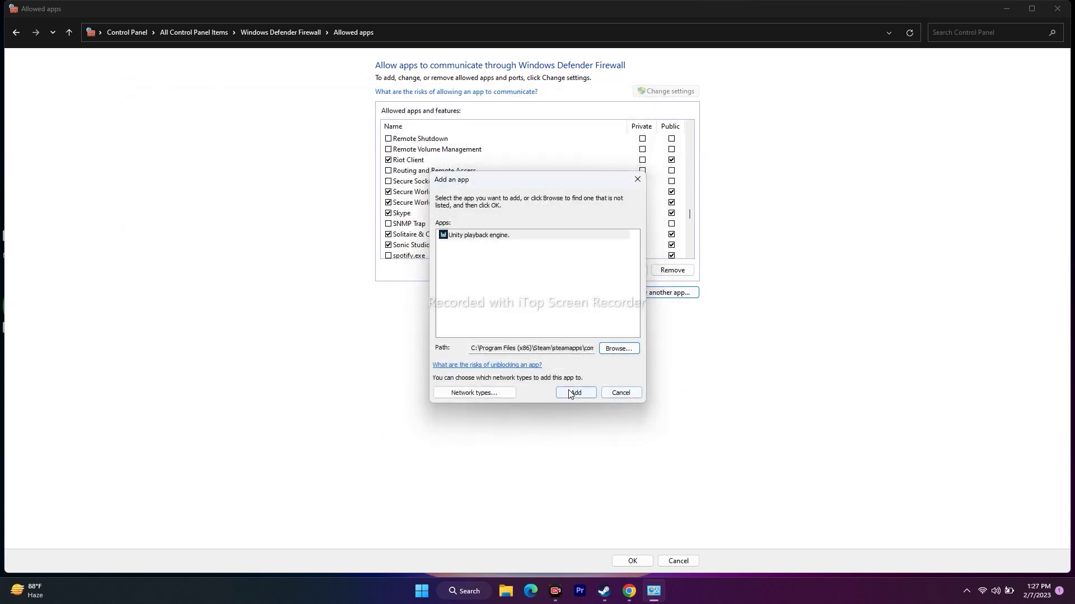
# Try to add the chosen Undisputed application to the allowed apps and close the firewall settings
pyautogui.click(575, 393)
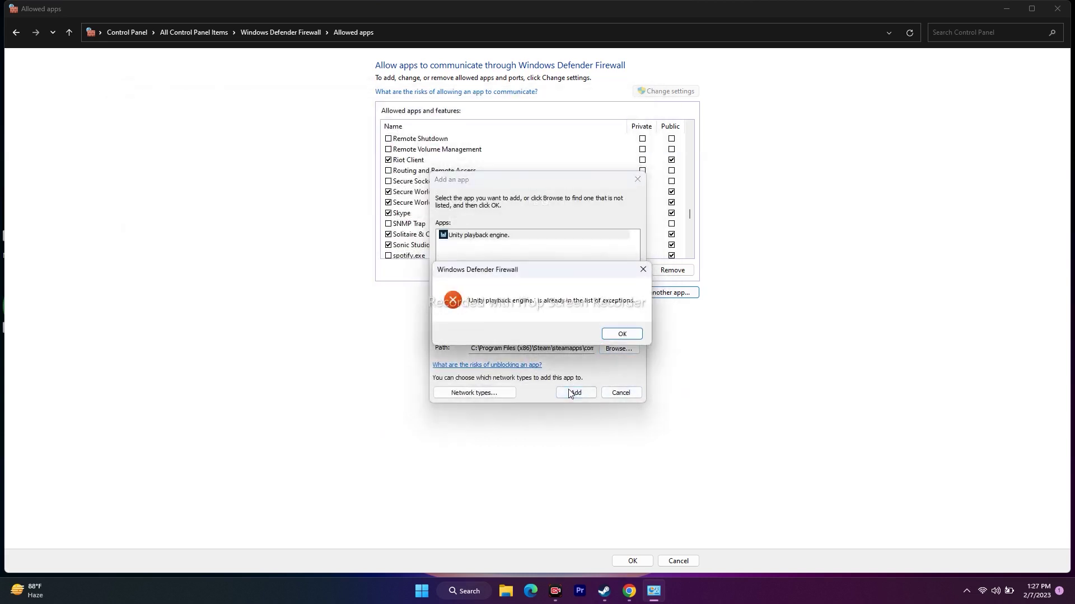
pyautogui.click(624, 334)
pyautogui.click(636, 179)
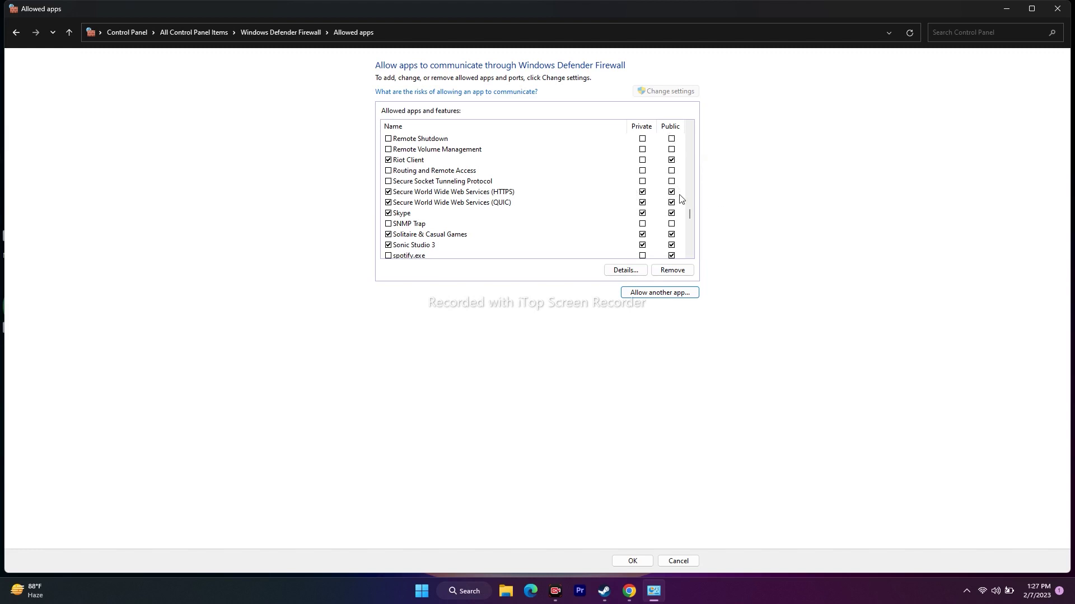
pyautogui.click(1058, 9)
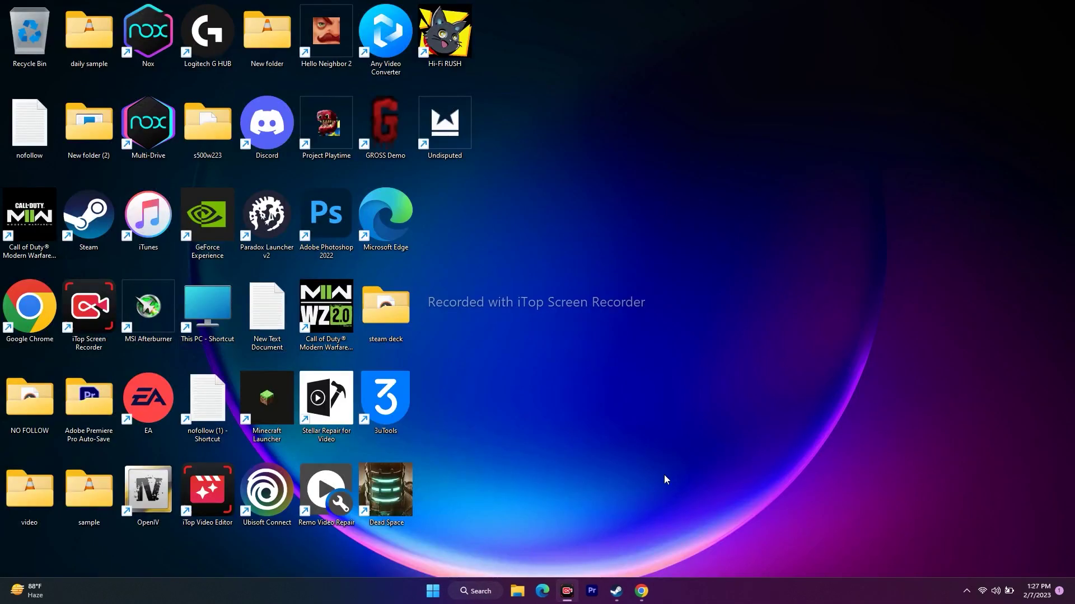
# Switch to Steam to view the Undisputed library page and minimize the Steam window
pyautogui.moveTo(641, 591)
pyautogui.click(616, 591)
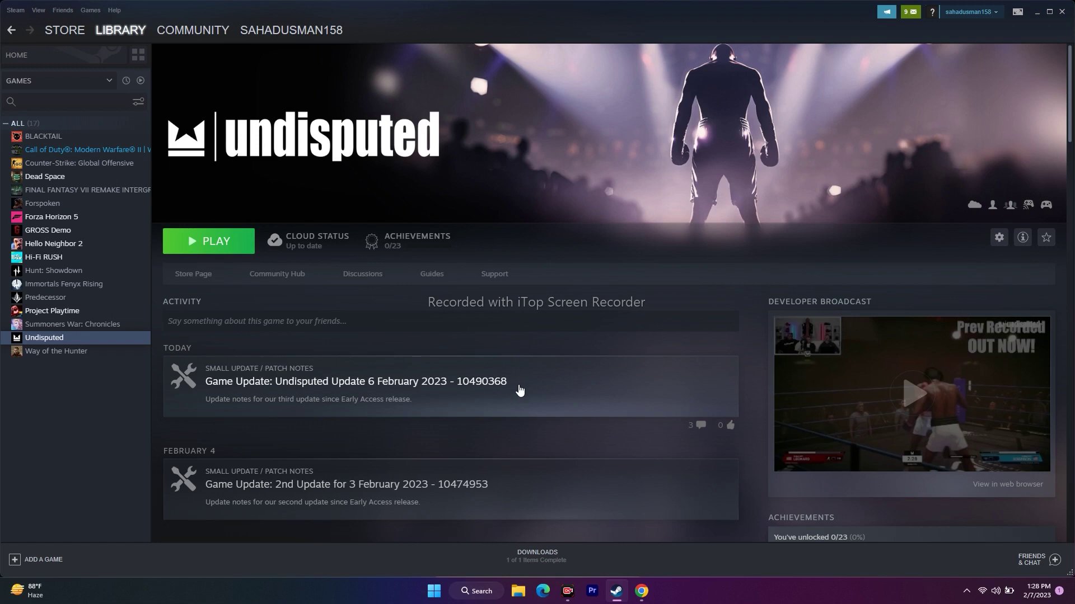
pyautogui.click(1049, 11)
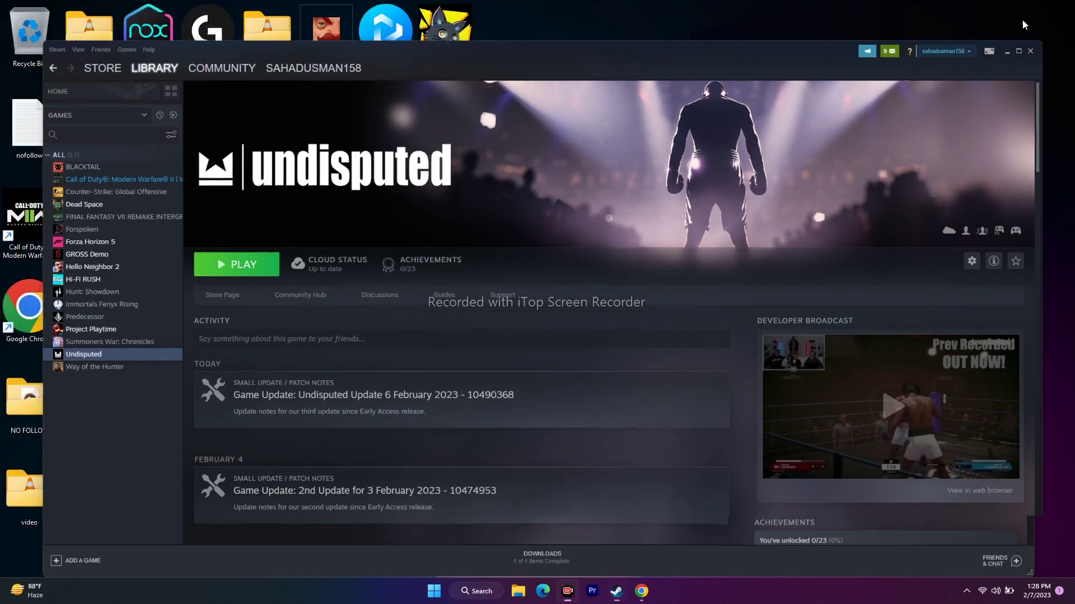
pyautogui.click(1007, 51)
# Open Windows Settings, check the Proxy settings under Network & internet, and close Settings
pyautogui.click(476, 591)
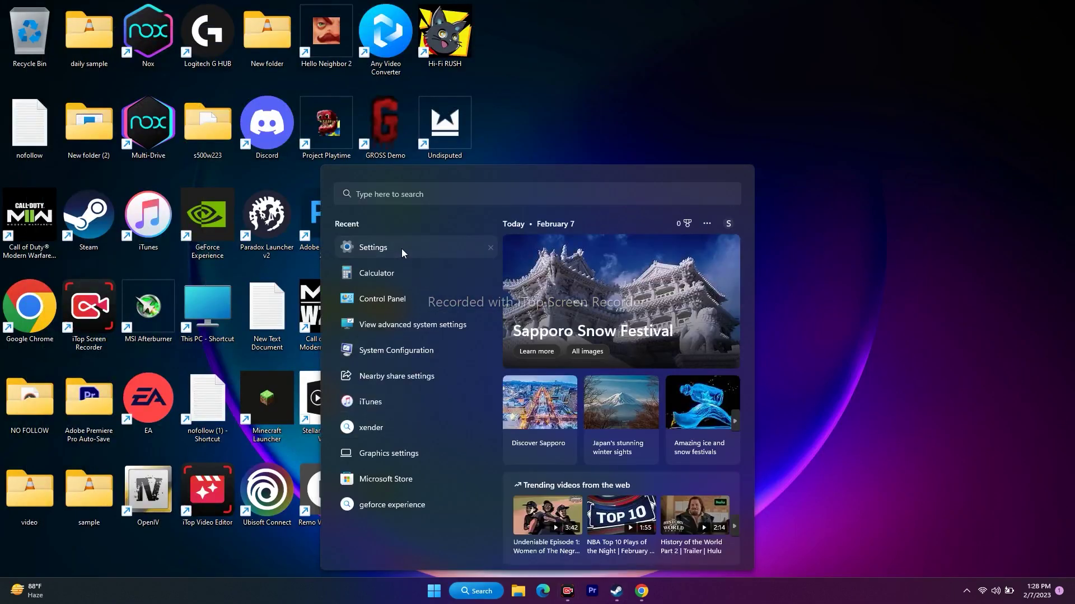
pyautogui.click(401, 249)
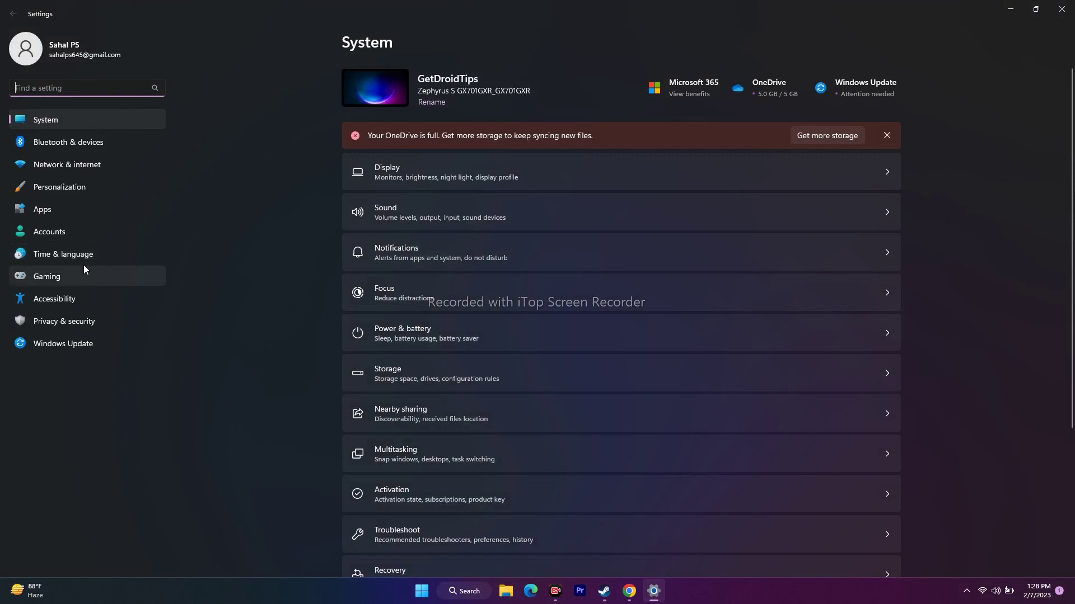
pyautogui.click(80, 165)
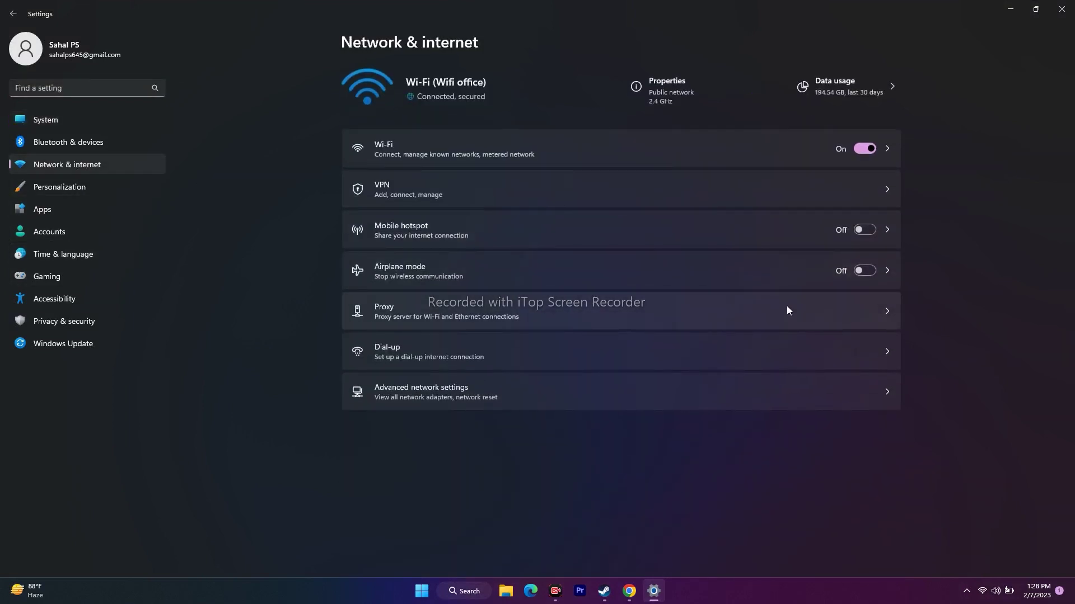
pyautogui.click(387, 307)
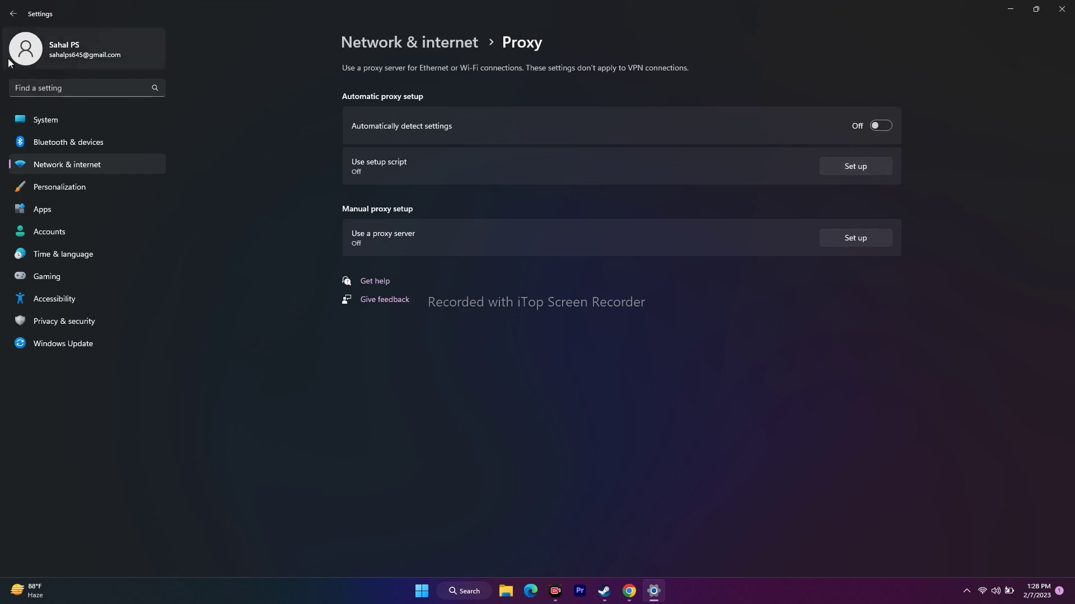
pyautogui.click(13, 13)
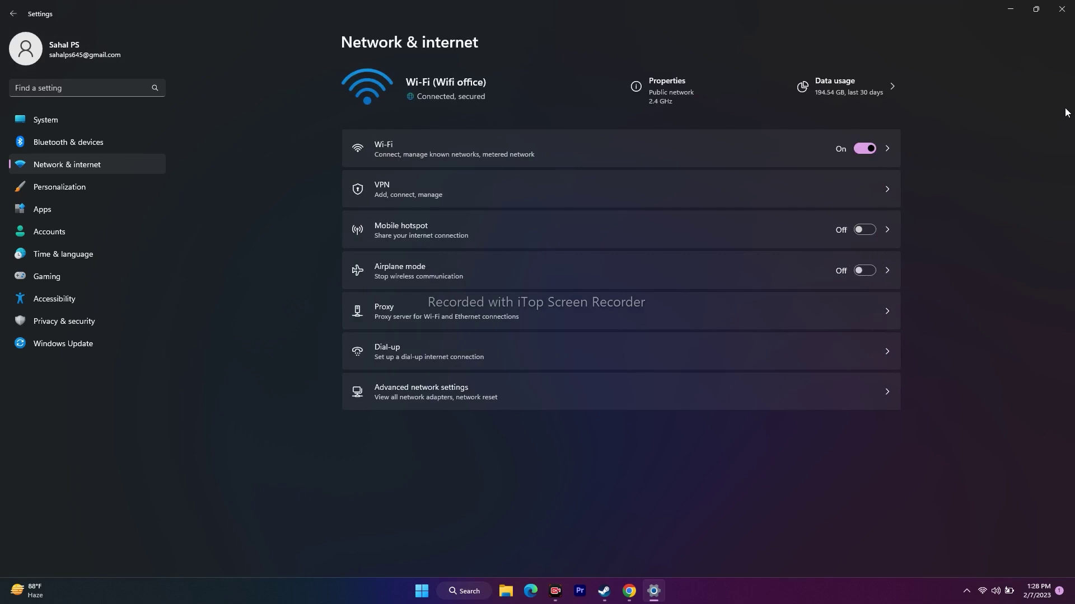
pyautogui.click(1063, 10)
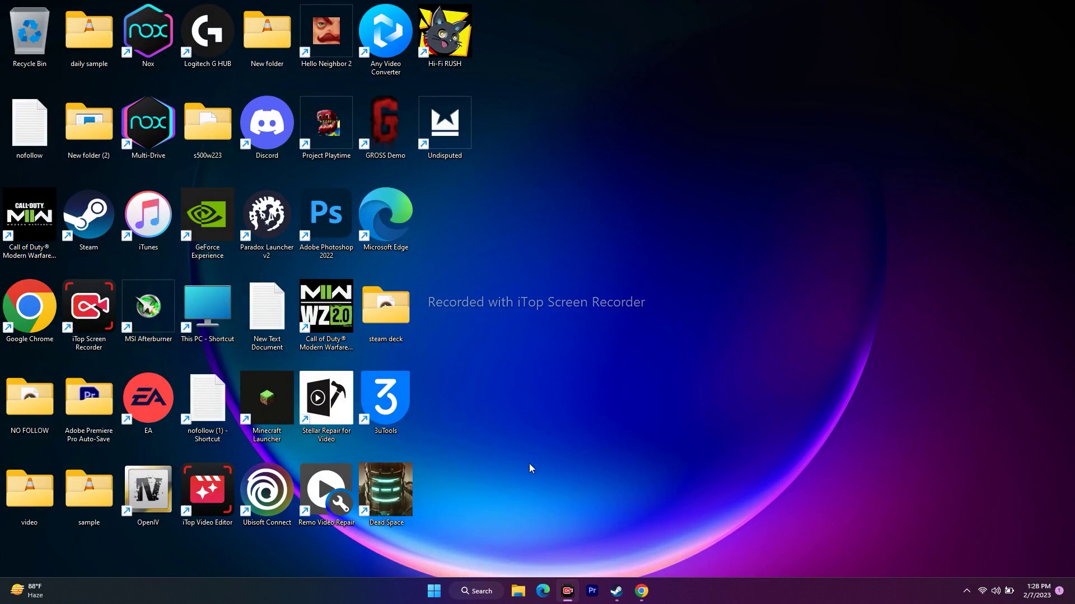
# Reopen Windows Settings and show the Other troubleshooters list in the system's Troubleshoot section
pyautogui.click(470, 592)
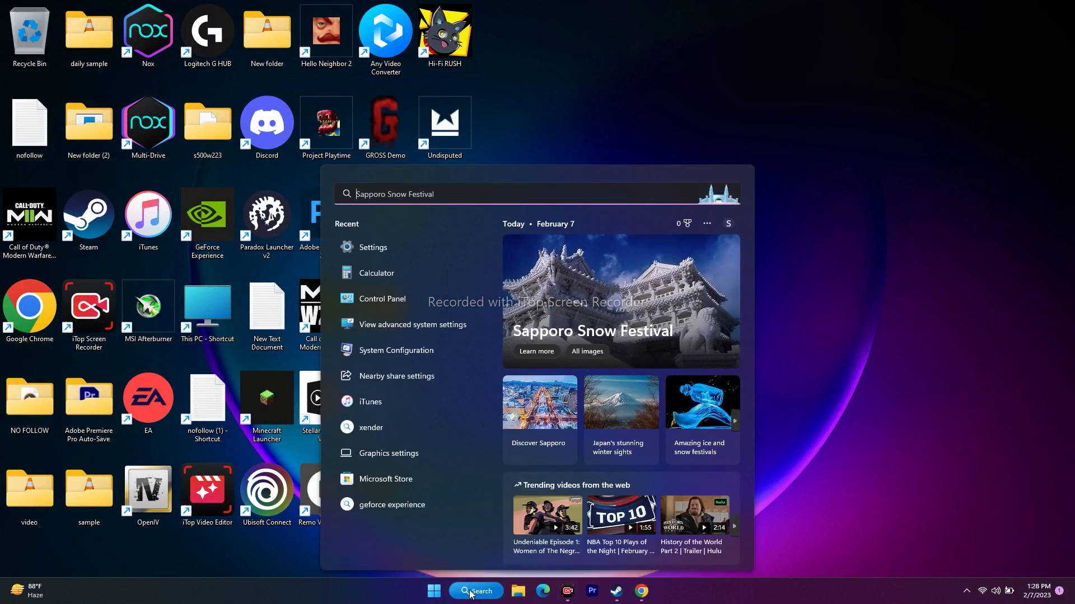
pyautogui.click(390, 246)
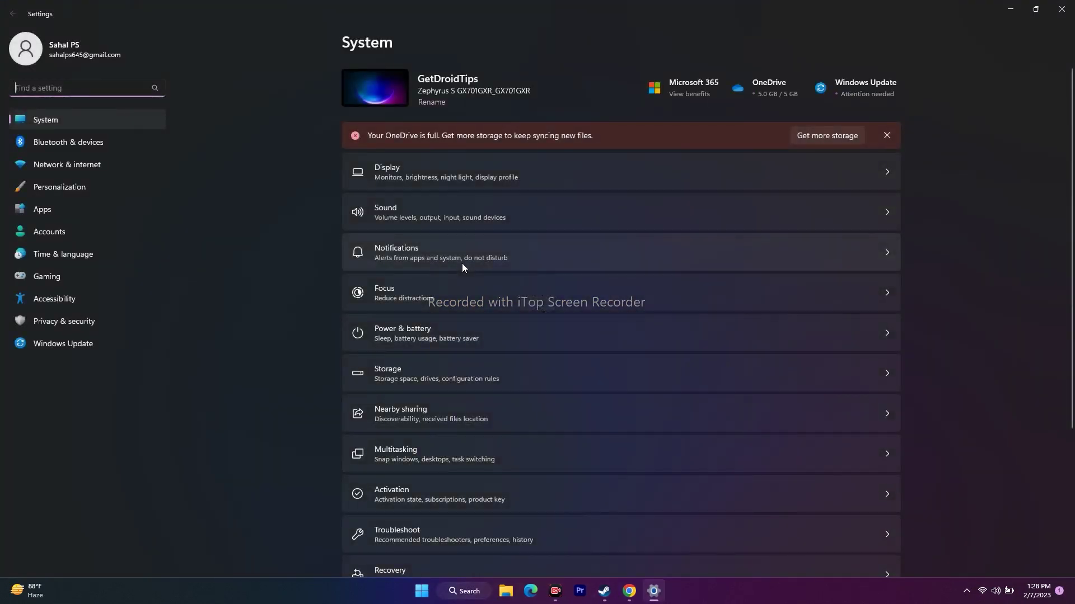
pyautogui.scroll(-3, 504, 347)
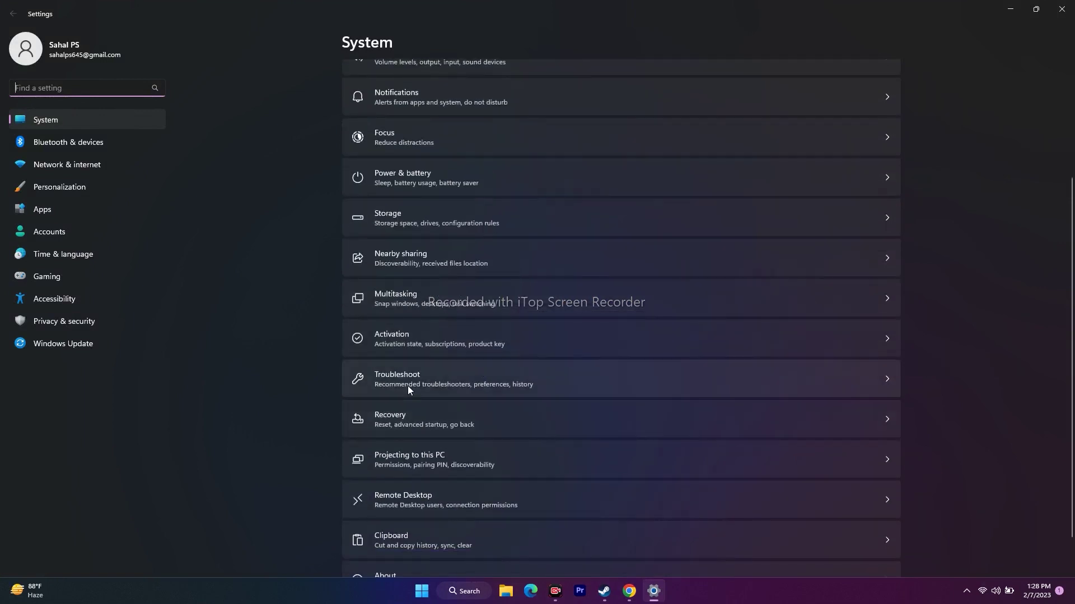
pyautogui.click(395, 377)
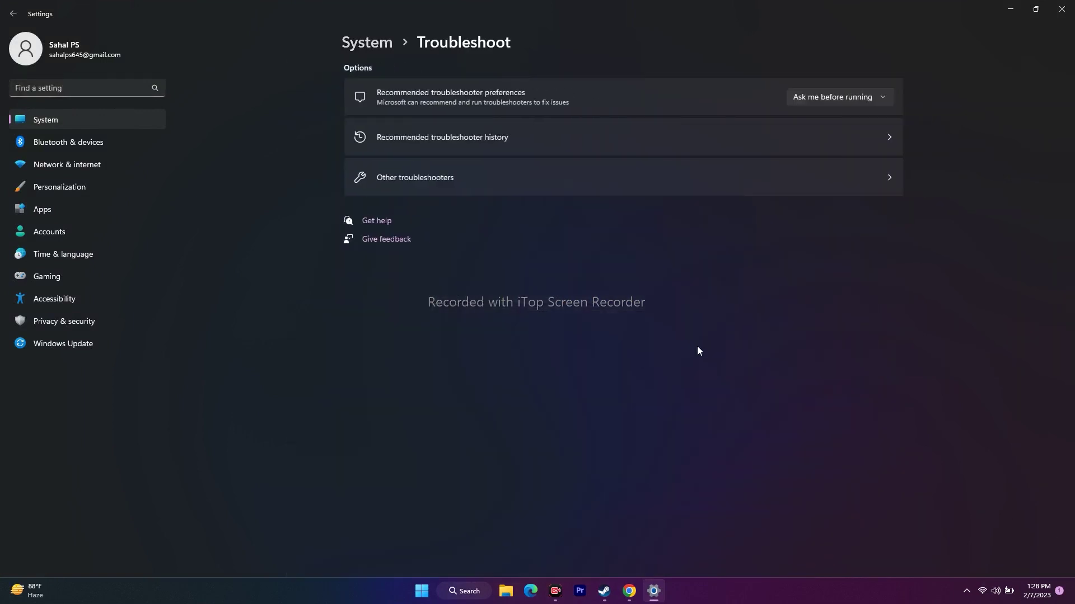
pyautogui.click(413, 180)
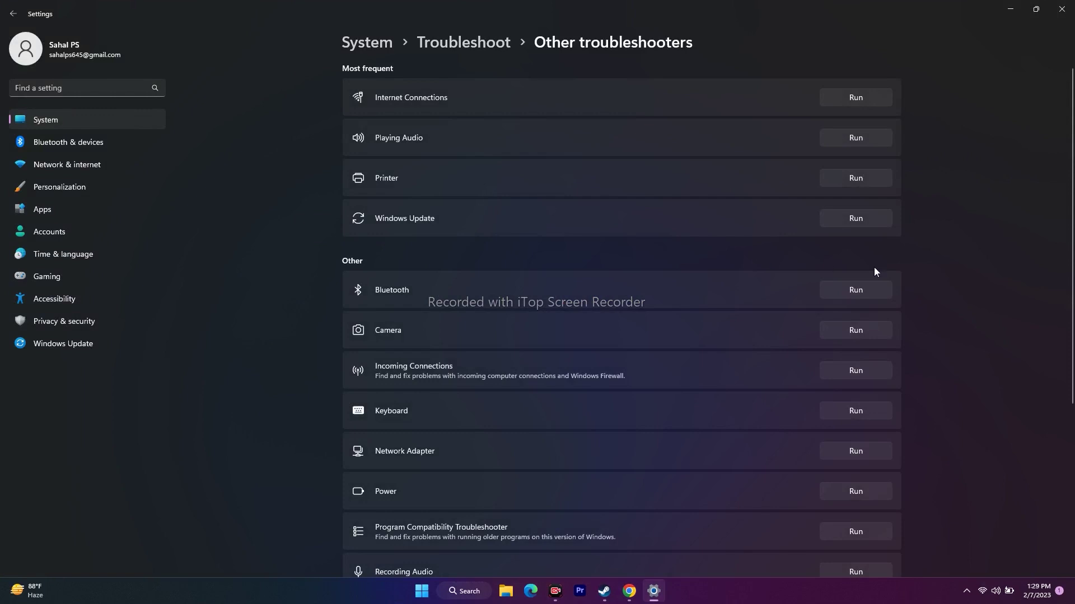
# Run the Network Adapter troubleshooter for all network adapters and minimize the Settings window
pyautogui.scroll(-3, 996, 286)
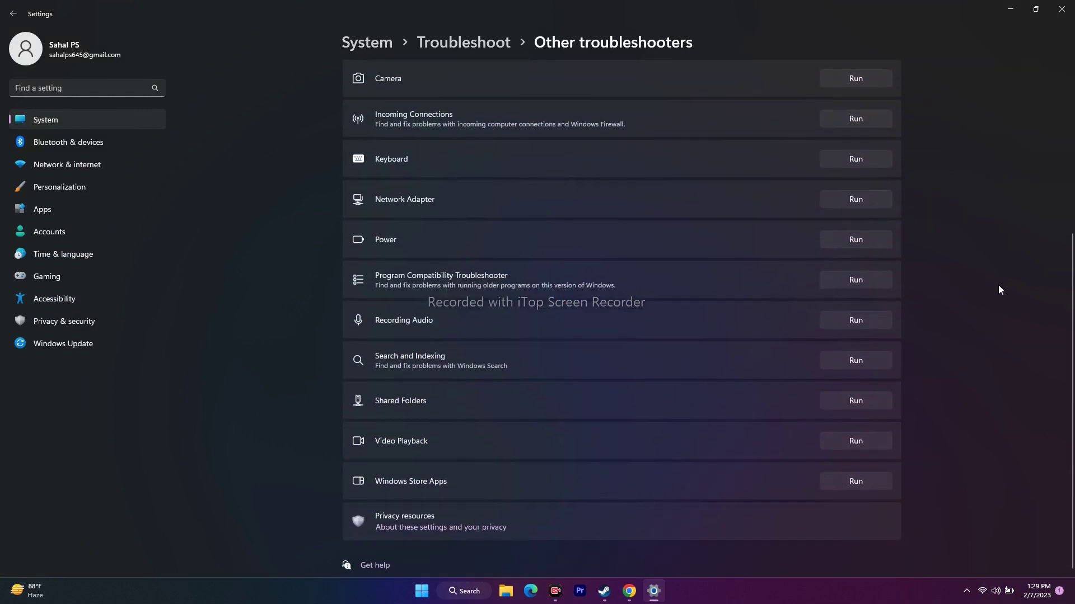
pyautogui.scroll(1, 999, 289)
pyautogui.scroll(1, 999, 289)
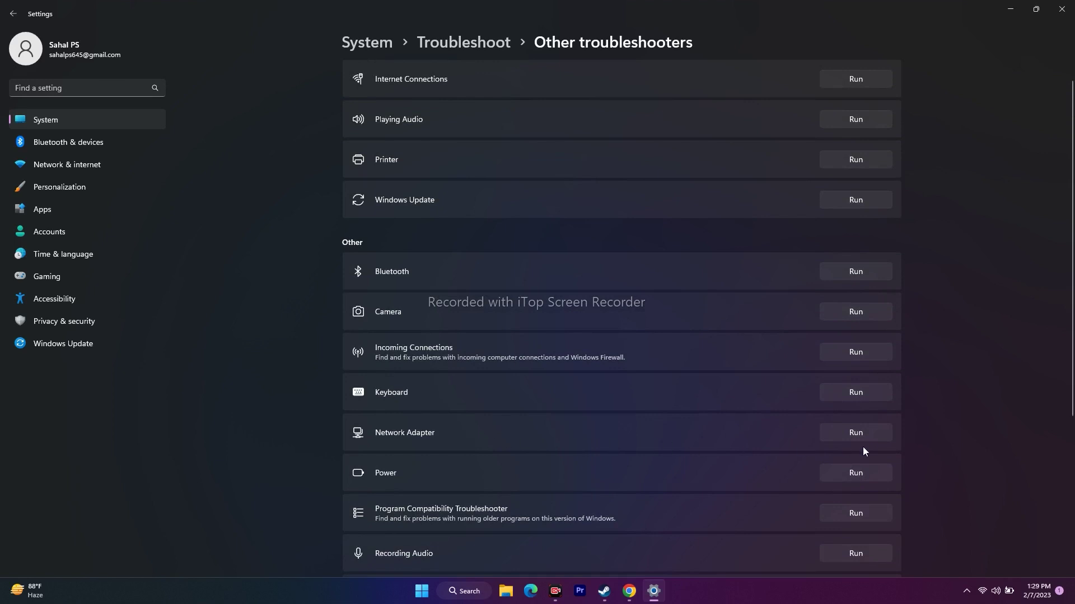
pyautogui.click(875, 435)
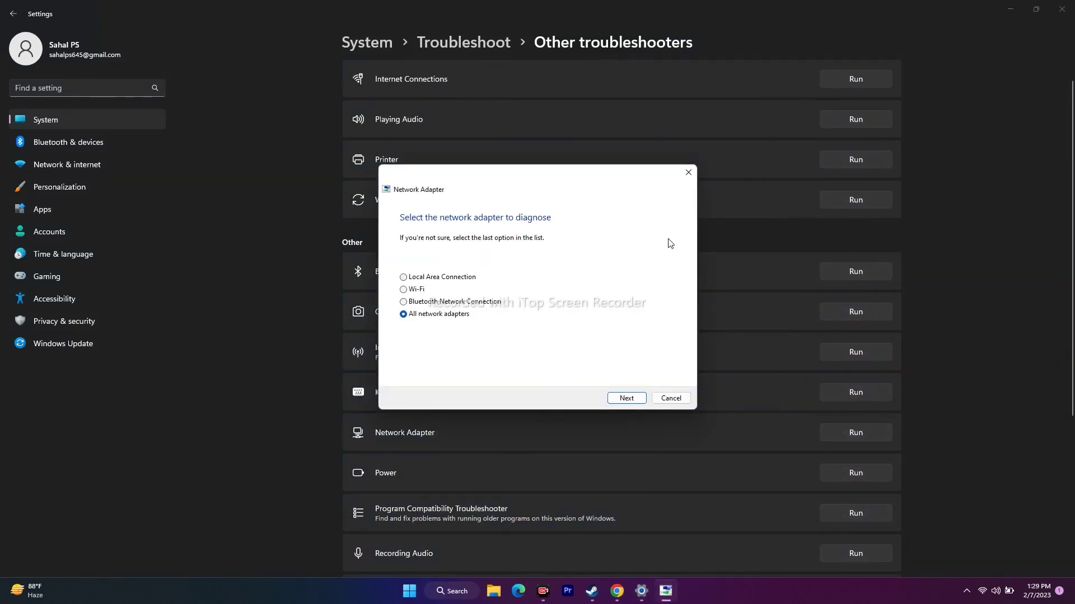
pyautogui.click(642, 401)
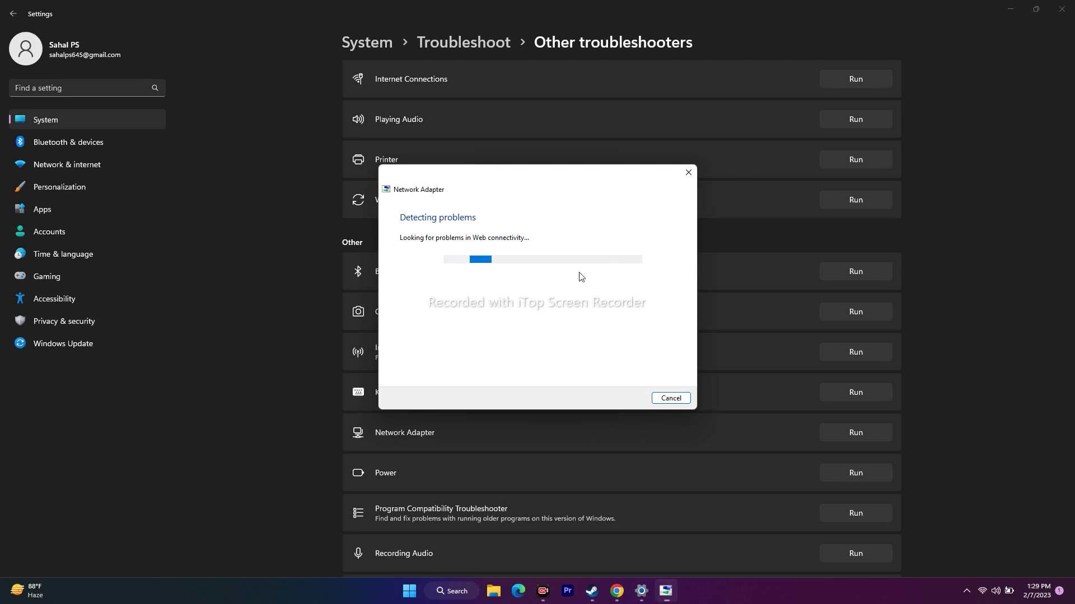
pyautogui.click(1012, 11)
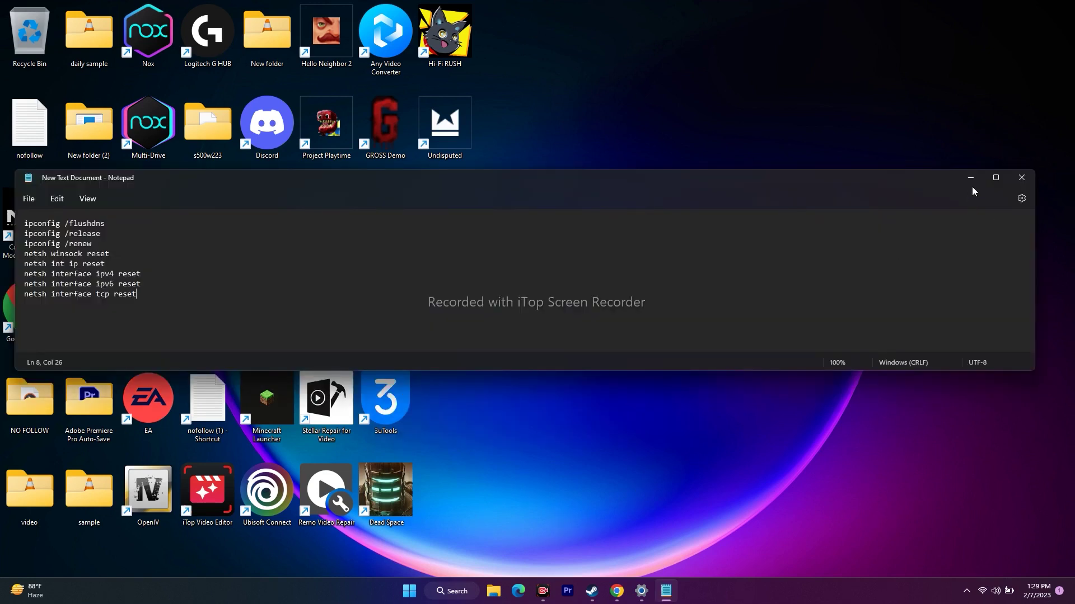
# Review the list of network reset commands in the New Text Document file in Notepad and minimize it
pyautogui.click(971, 184)
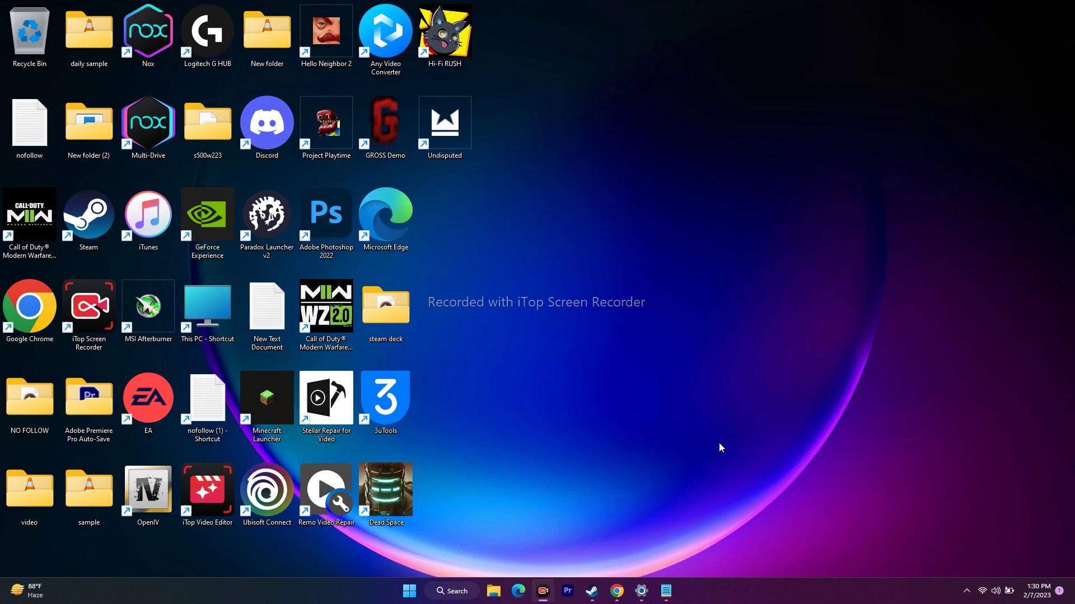
pyautogui.click(666, 591)
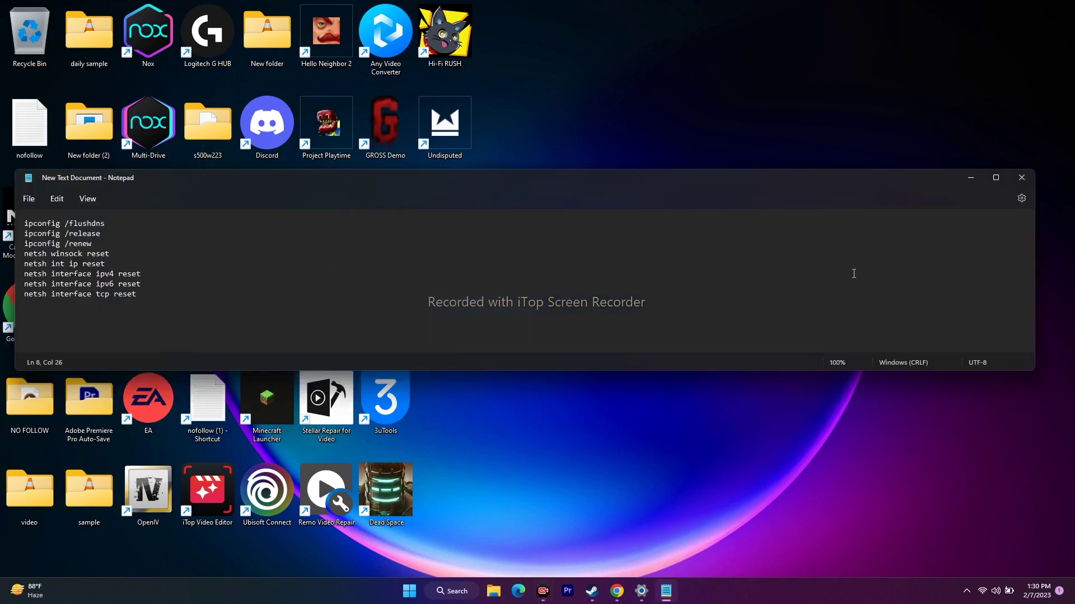
pyautogui.click(970, 183)
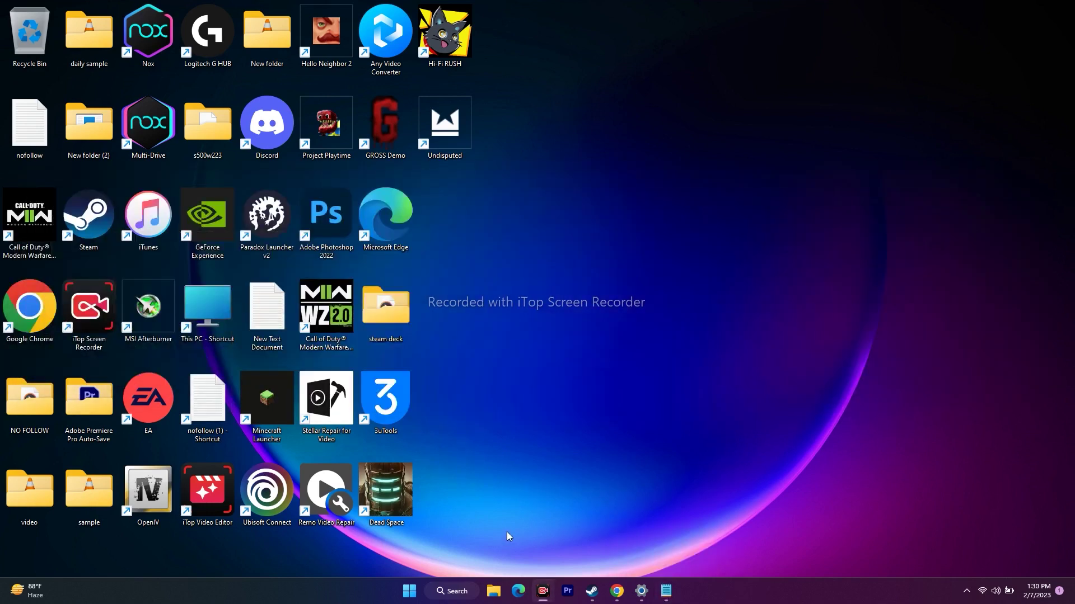
# Search Windows for "cmd" and open Command Prompt with administrator rights
pyautogui.click(458, 592)
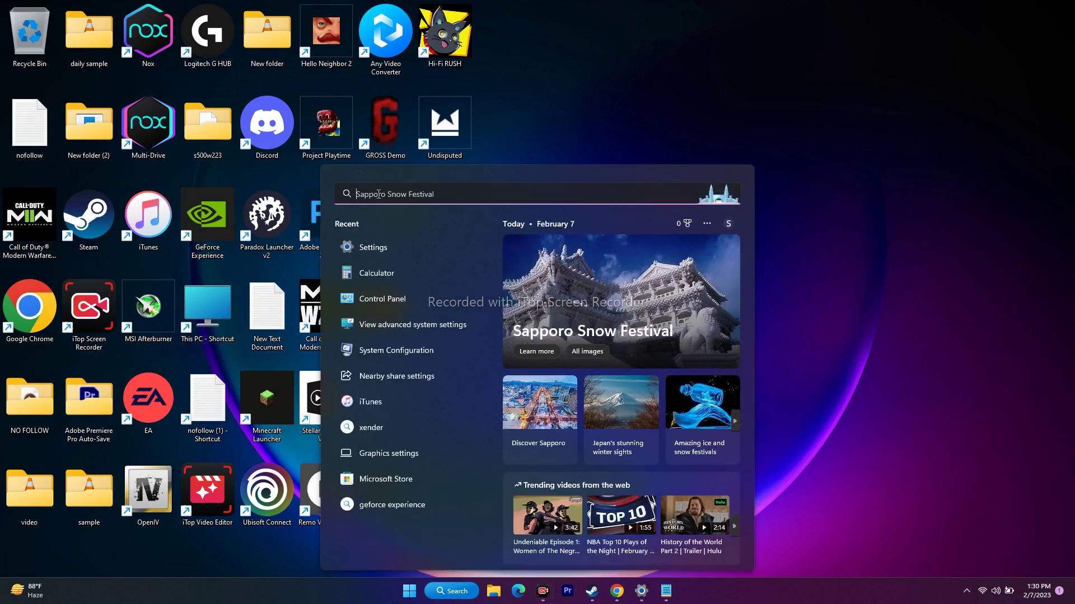
pyautogui.write('cmd')
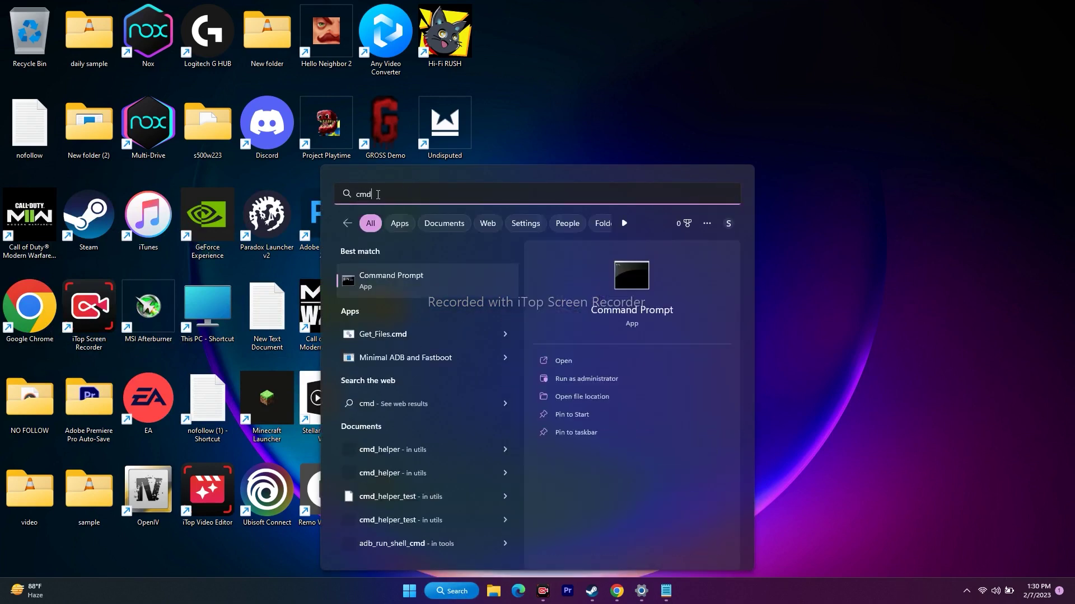
pyautogui.click(422, 281)
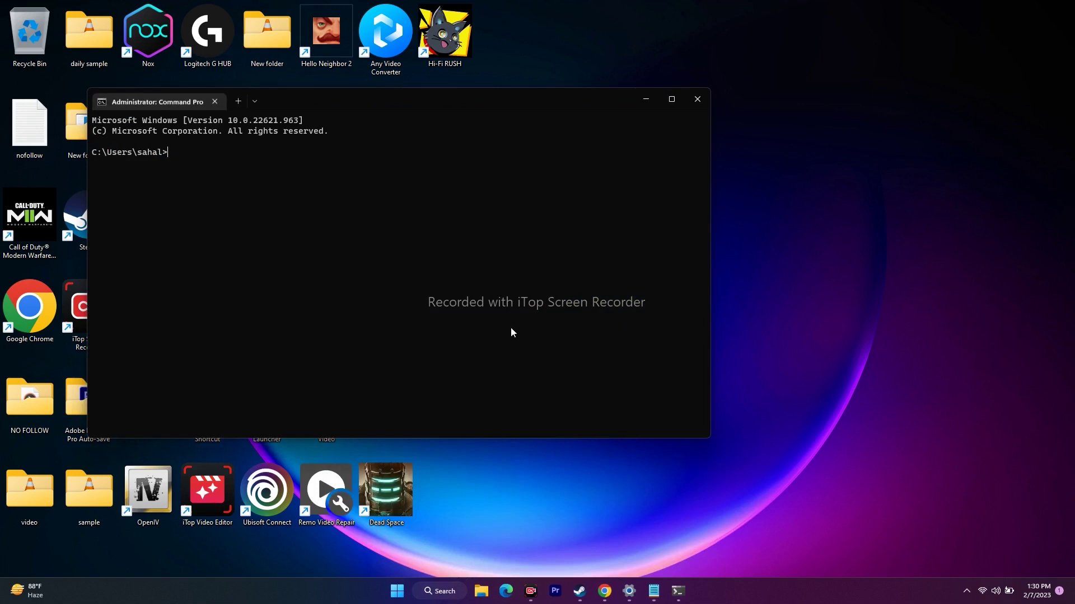
# Copy the ipconfig /flushdns command from the Notepad list and run it in Command Prompt
pyautogui.click(654, 593)
pyautogui.moveTo(106, 223); pyautogui.dragTo(34, 228)
pyautogui.rightClick(33, 228)
pyautogui.click(61, 280)
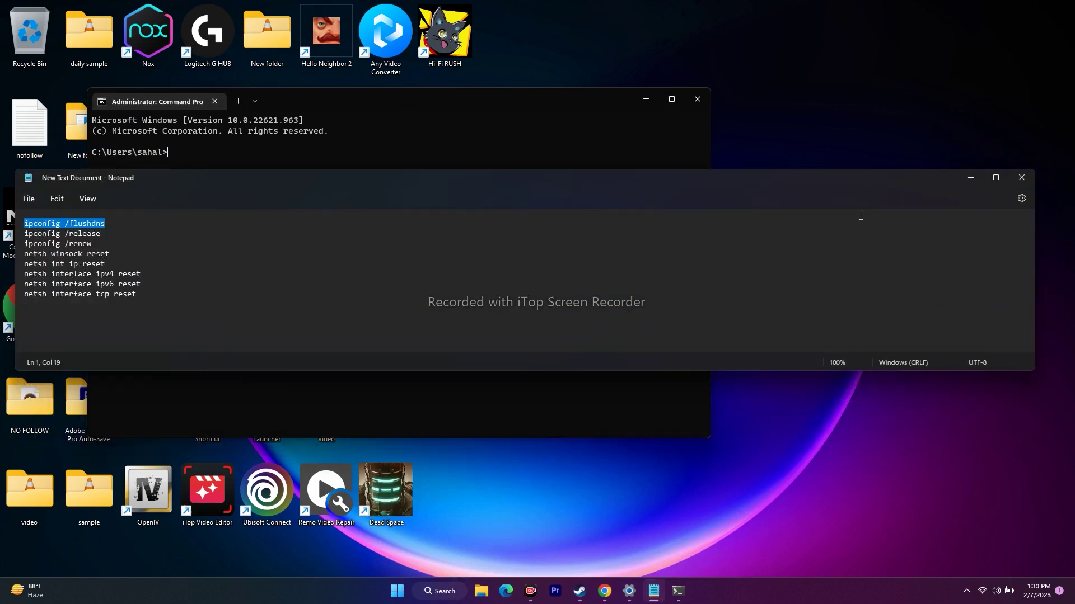
pyautogui.click(964, 183)
pyautogui.hotkey('ctrl', 'v')
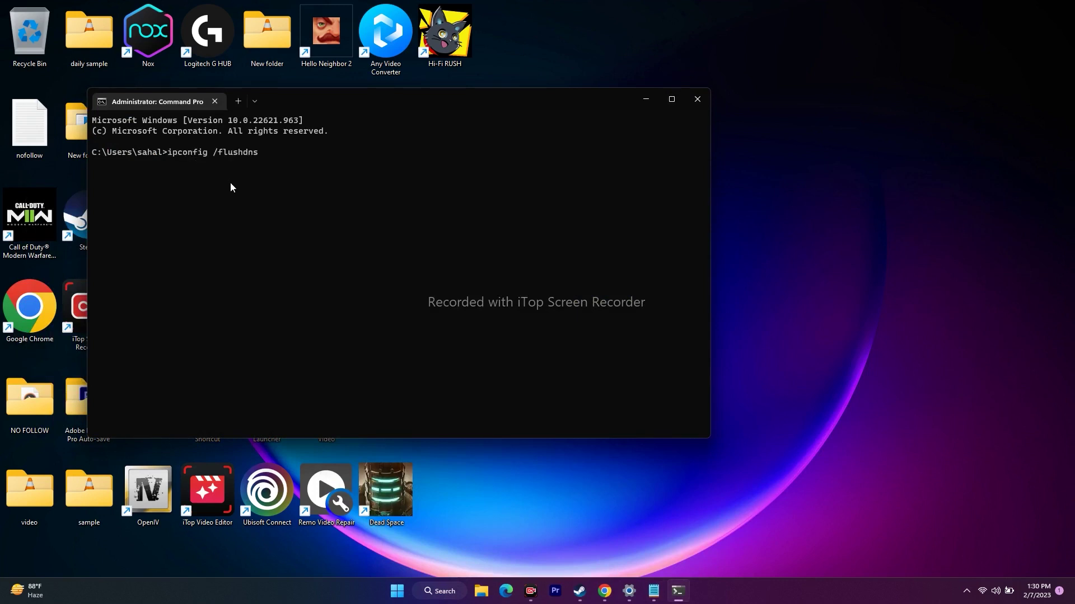
pyautogui.press('Return')
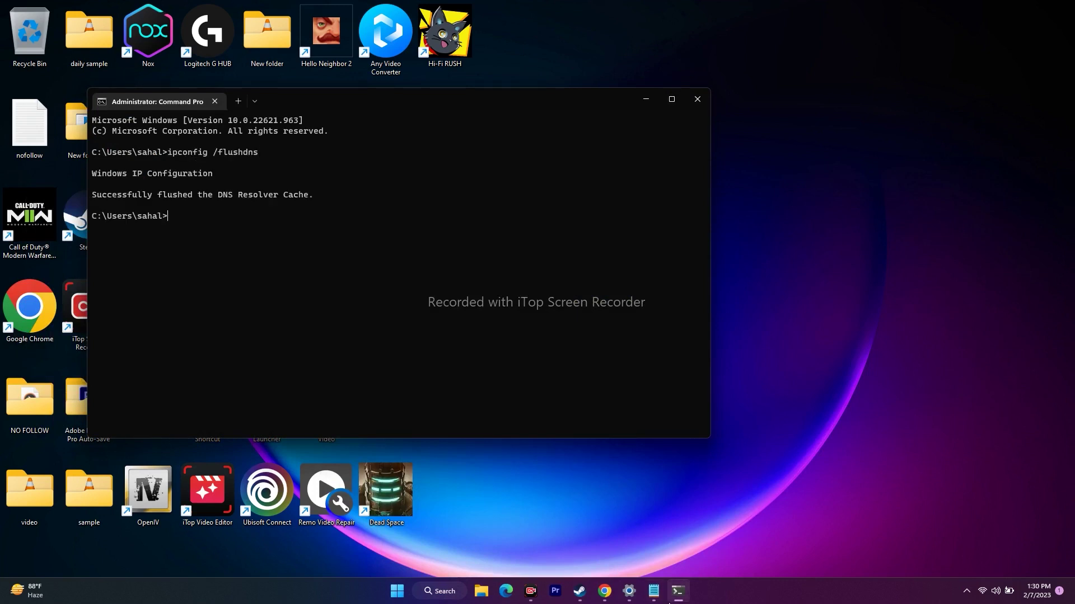
# Copy the ipconfig /release command from the Notepad list and run it in Command Prompt
pyautogui.click(653, 591)
pyautogui.moveTo(102, 233); pyautogui.dragTo(25, 233)
pyautogui.rightClick(38, 238)
pyautogui.click(88, 297)
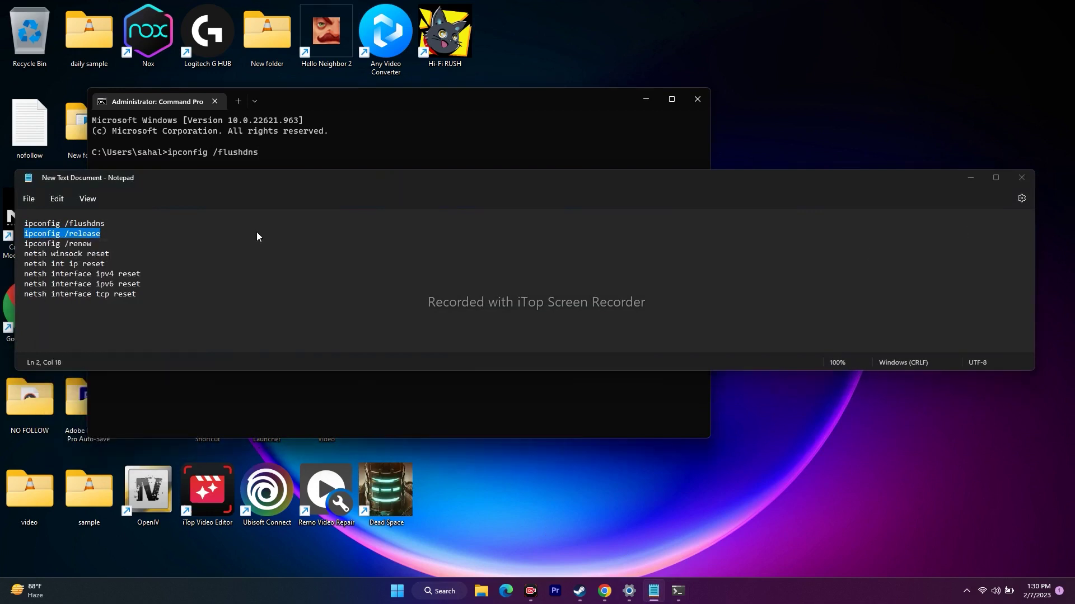
pyautogui.click(971, 177)
pyautogui.press('Return')
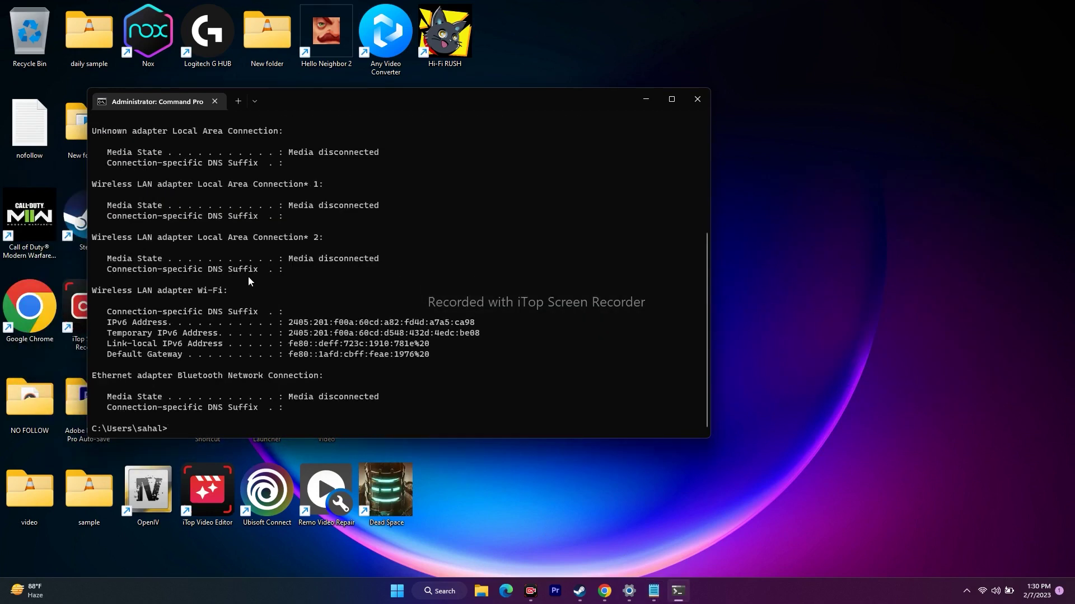
# Copy the ipconfig /renew command from the Notepad list and run it in Command Prompt
pyautogui.click(655, 591)
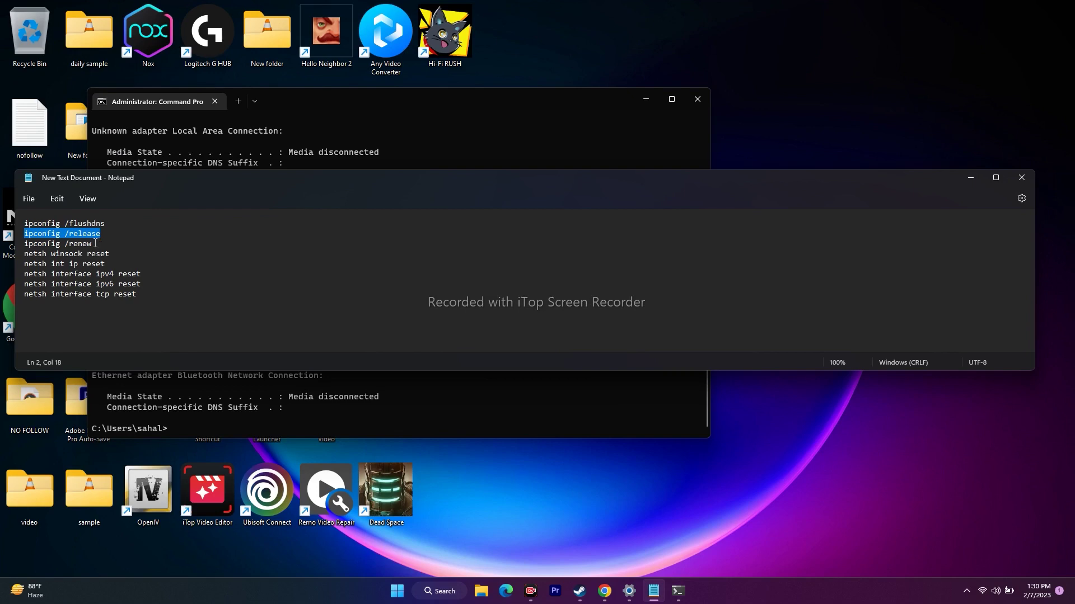
pyautogui.moveTo(92, 244); pyautogui.dragTo(24, 244)
pyautogui.rightClick(49, 247)
pyautogui.click(66, 277)
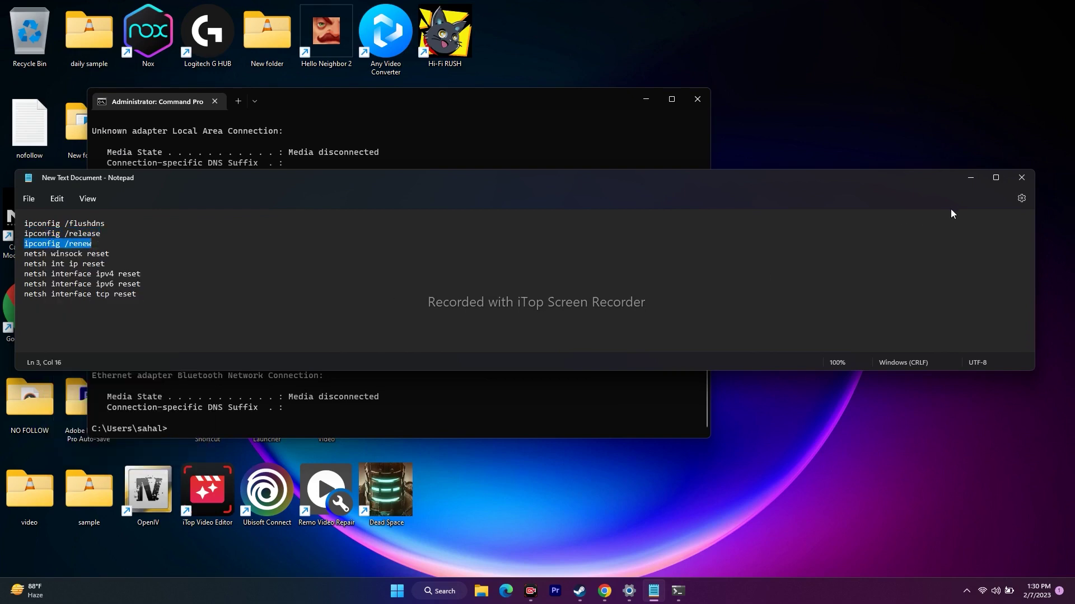
pyautogui.click(970, 178)
pyautogui.rightClick(285, 421)
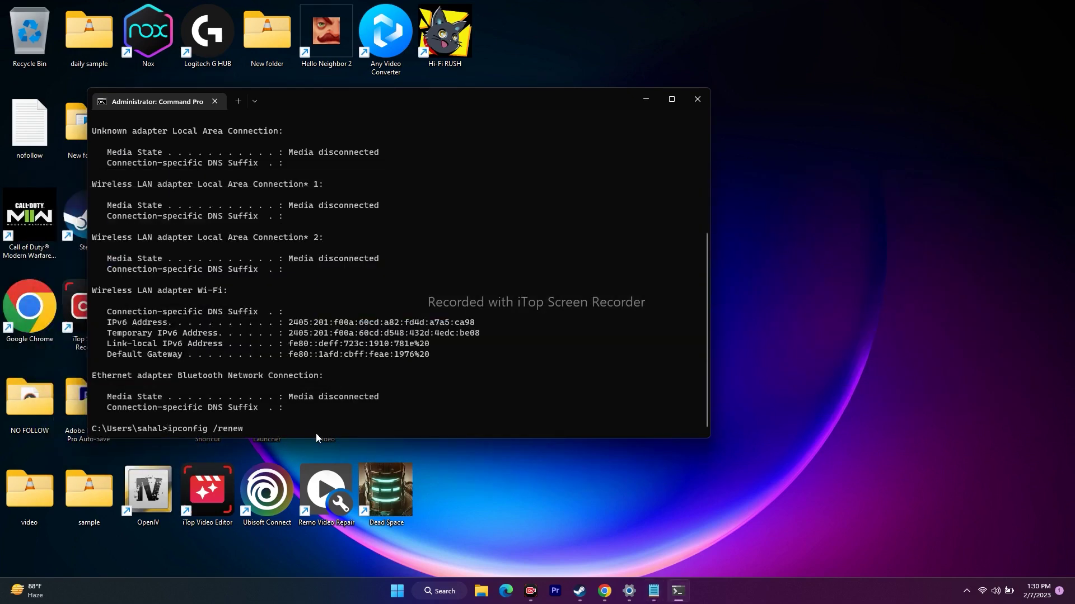
pyautogui.press('Return')
# Copy the netsh winsock reset command from the Notepad list and run it in Command Prompt
pyautogui.click(654, 591)
pyautogui.moveTo(111, 254); pyautogui.dragTo(23, 255)
pyautogui.rightClick(31, 258)
pyautogui.click(63, 314)
pyautogui.click(970, 177)
pyautogui.rightClick(212, 424)
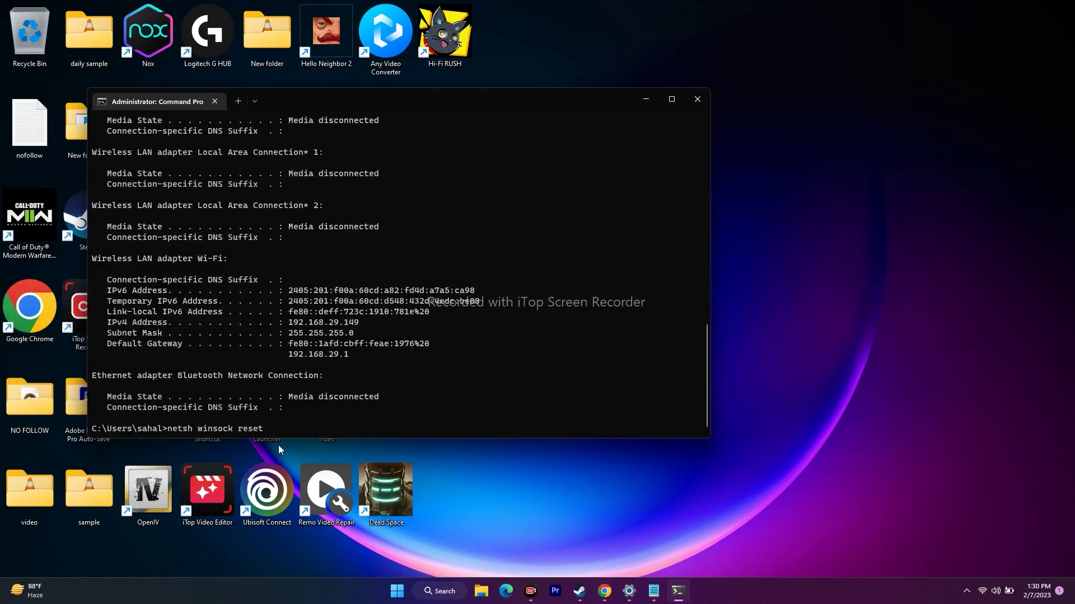
pyautogui.press('Return')
# Copy the netsh int ip reset command from the Notepad list and run it in Command Prompt
pyautogui.click(654, 591)
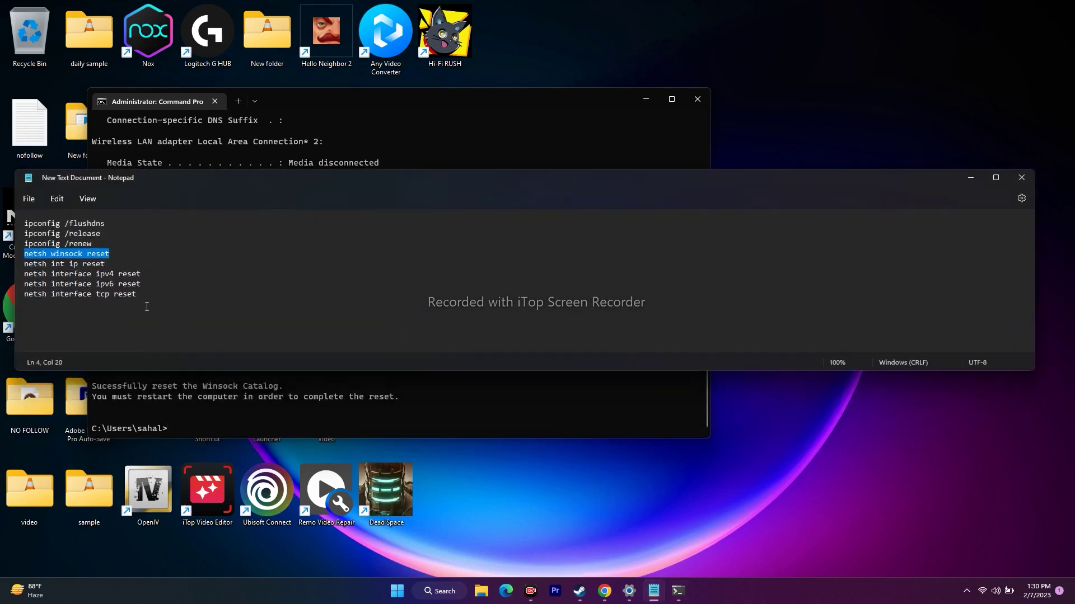
pyautogui.moveTo(107, 264); pyautogui.dragTo(24, 264)
pyautogui.rightClick(41, 269)
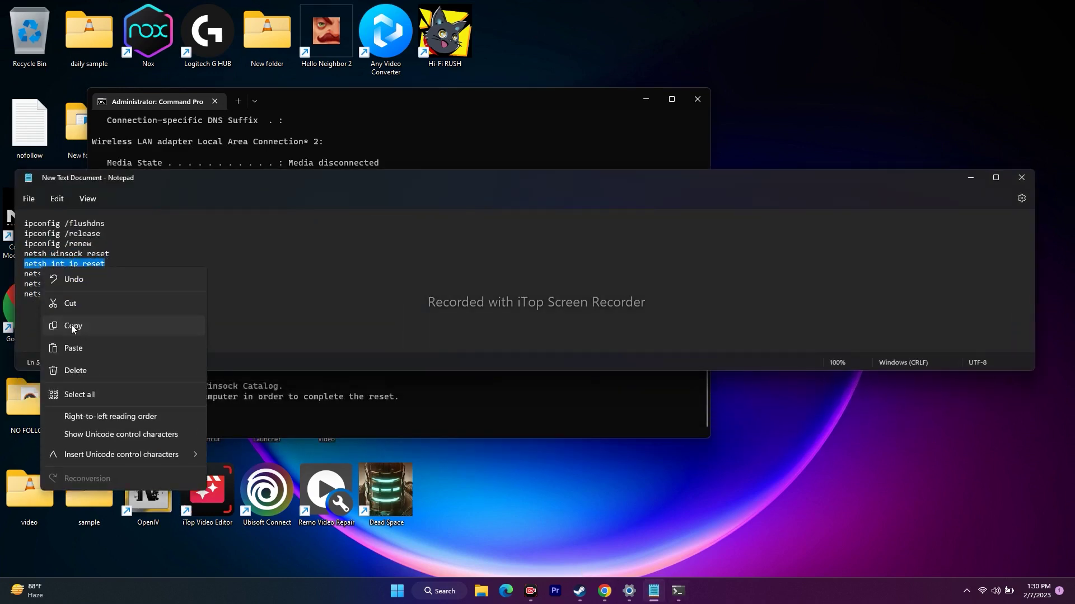
pyautogui.click(71, 325)
pyautogui.click(970, 177)
pyautogui.rightClick(192, 427)
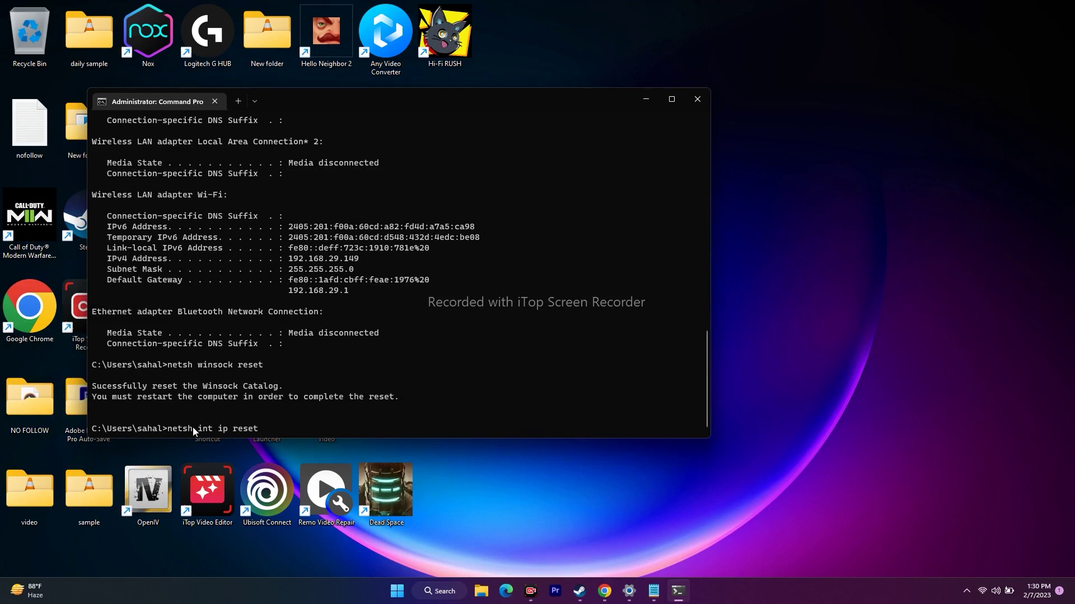
pyautogui.press('Return')
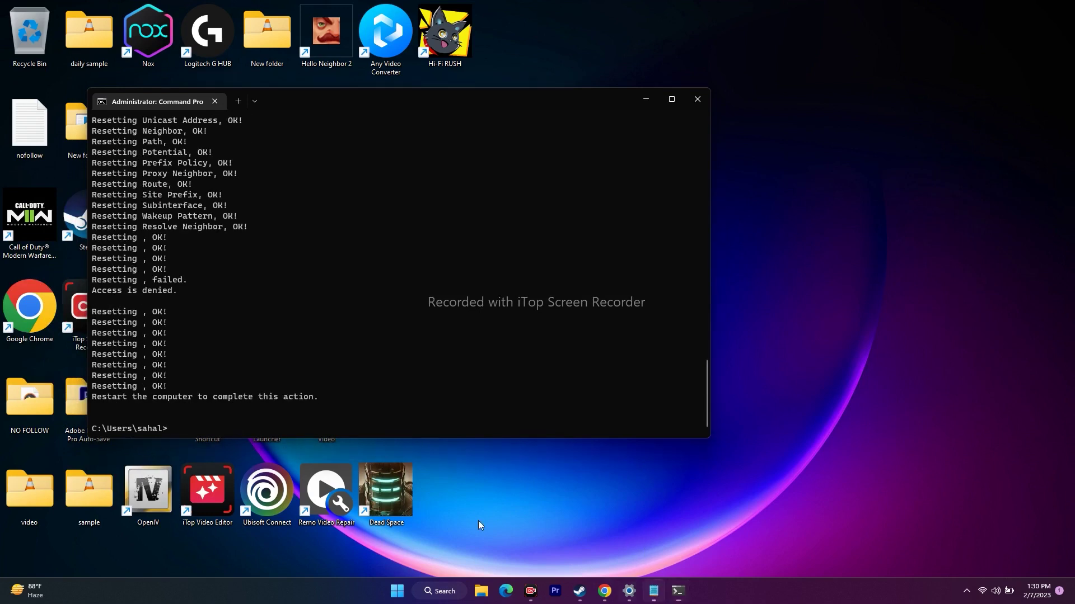
# Copy the netsh interface ipv4 reset command from the Notepad list and run it in Command Prompt
pyautogui.click(650, 594)
pyautogui.moveTo(142, 274); pyautogui.dragTo(18, 273)
pyautogui.click(150, 275)
pyautogui.moveTo(150, 274); pyautogui.dragTo(20, 273)
pyautogui.rightClick(23, 276)
pyautogui.click(54, 334)
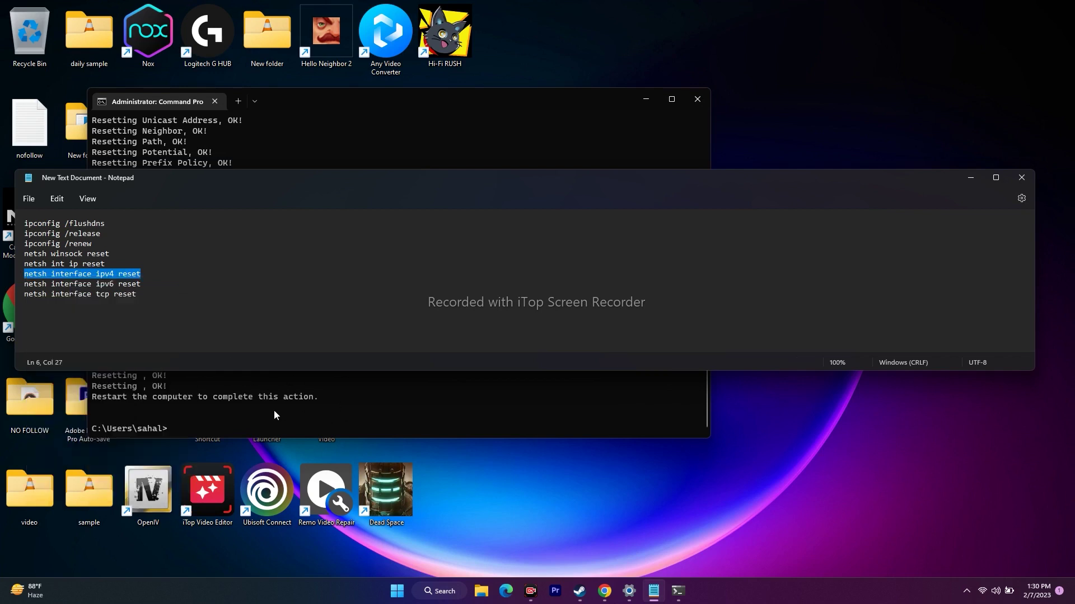
pyautogui.click(248, 432)
pyautogui.rightClick(247, 431)
pyautogui.press('Escape')
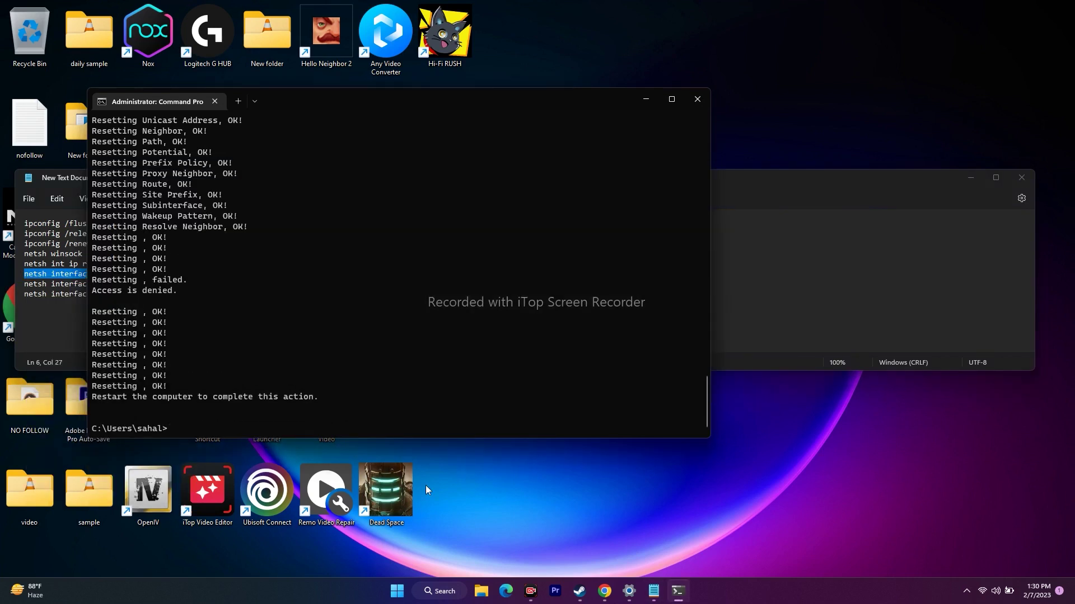
# Copy the netsh interface ipv6 reset command from the Notepad list and run it in Command Prompt
pyautogui.click(653, 591)
pyautogui.moveTo(143, 284); pyautogui.dragTo(24, 285)
pyautogui.rightClick(28, 285)
pyautogui.click(77, 343)
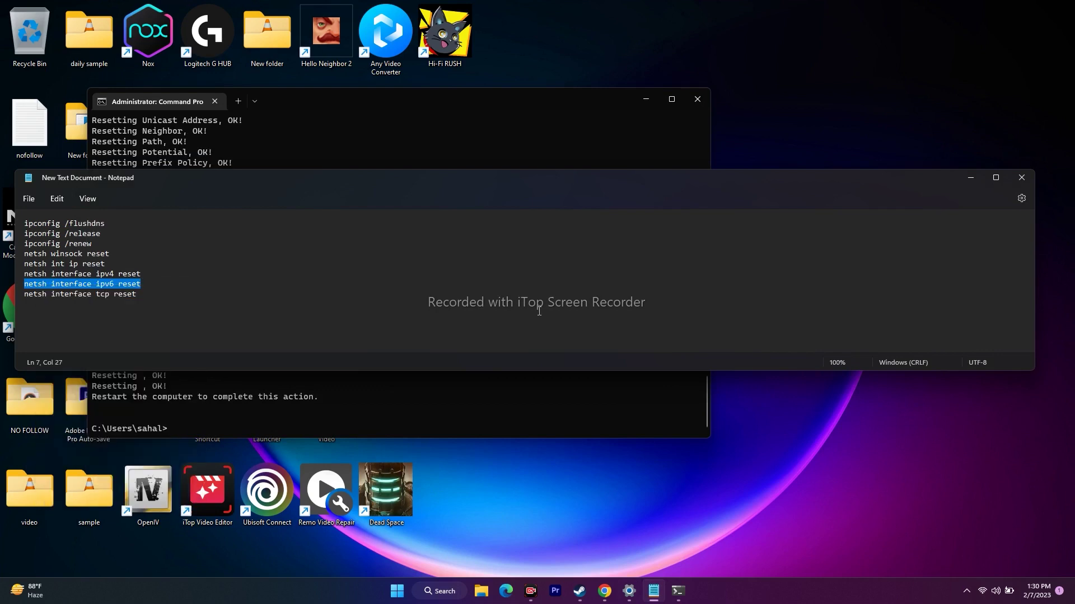
pyautogui.click(970, 178)
pyautogui.rightClick(228, 421)
pyautogui.press('Escape')
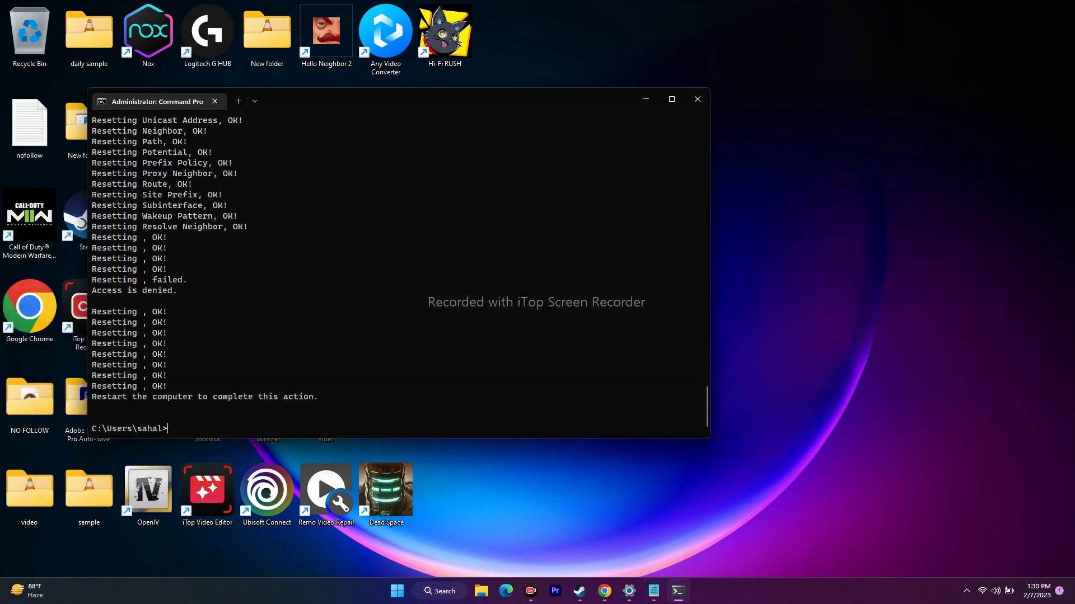
# Copy the netsh interface tcp reset command from the Notepad list, run it in Command Prompt and close Command Prompt
pyautogui.moveTo(604, 592)
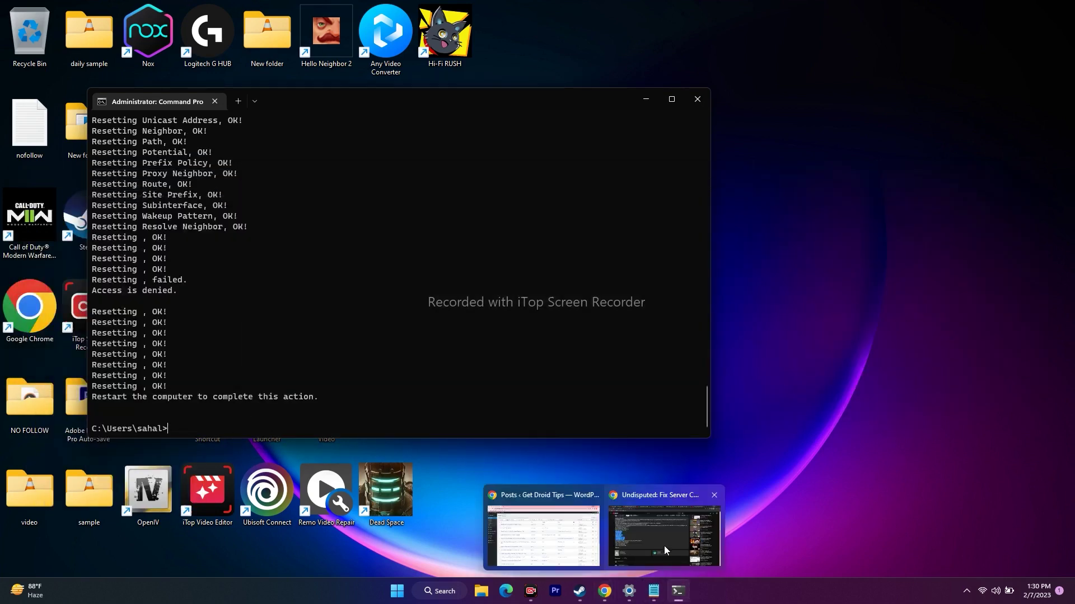
pyautogui.click(653, 591)
pyautogui.moveTo(24, 293); pyautogui.dragTo(45, 304)
pyautogui.rightClick(45, 302)
pyautogui.click(84, 347)
pyautogui.click(971, 177)
pyautogui.rightClick(190, 431)
pyautogui.press('Return')
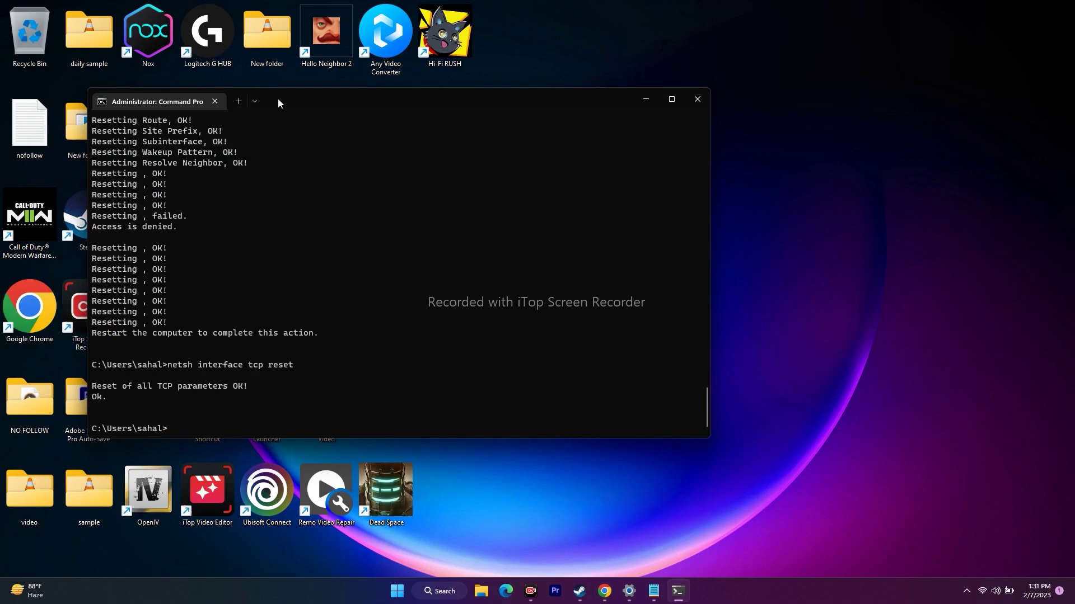
pyautogui.click(696, 99)
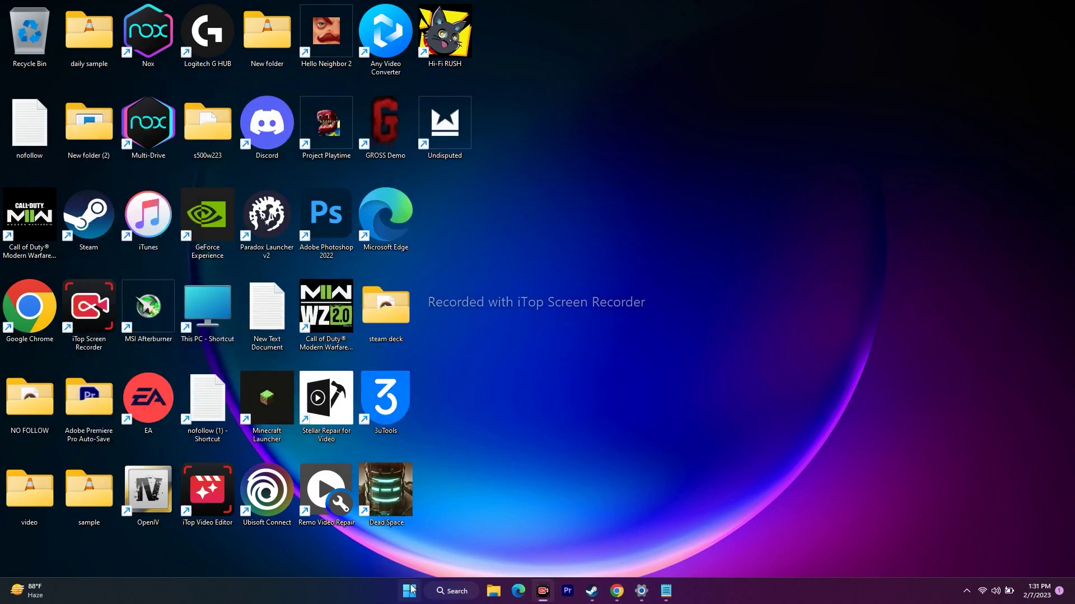
pyautogui.click(410, 589)
pyautogui.click(878, 412)
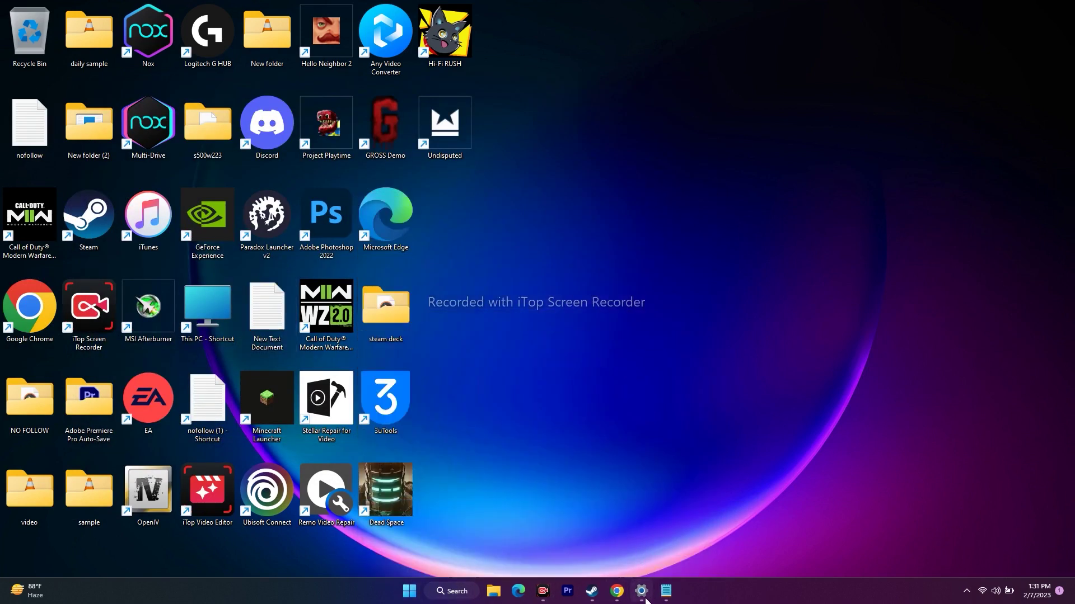
pyautogui.click(592, 591)
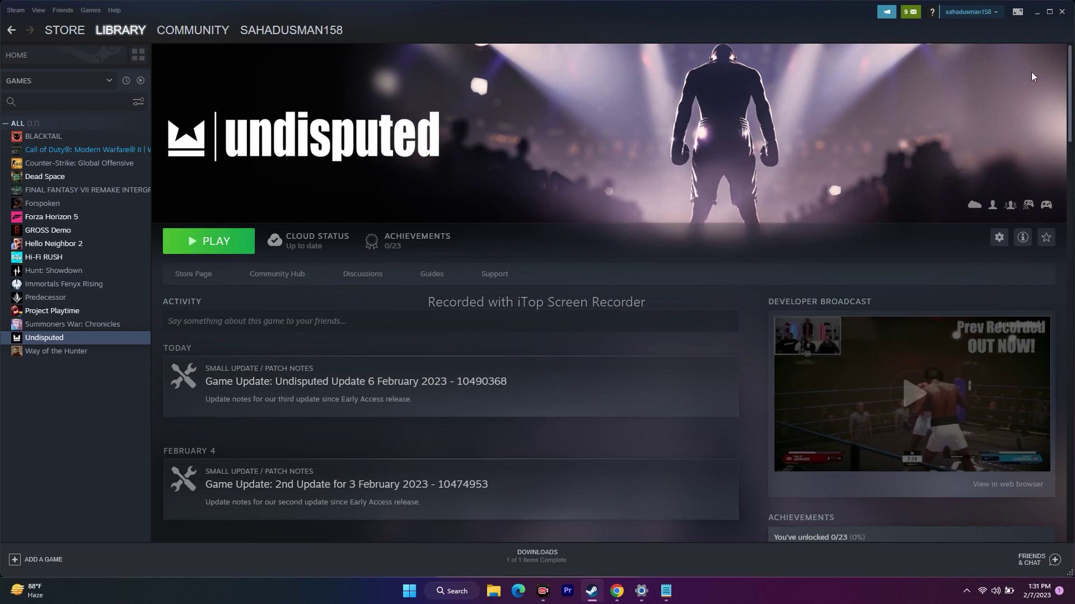
pyautogui.click(1037, 12)
pyautogui.click(457, 591)
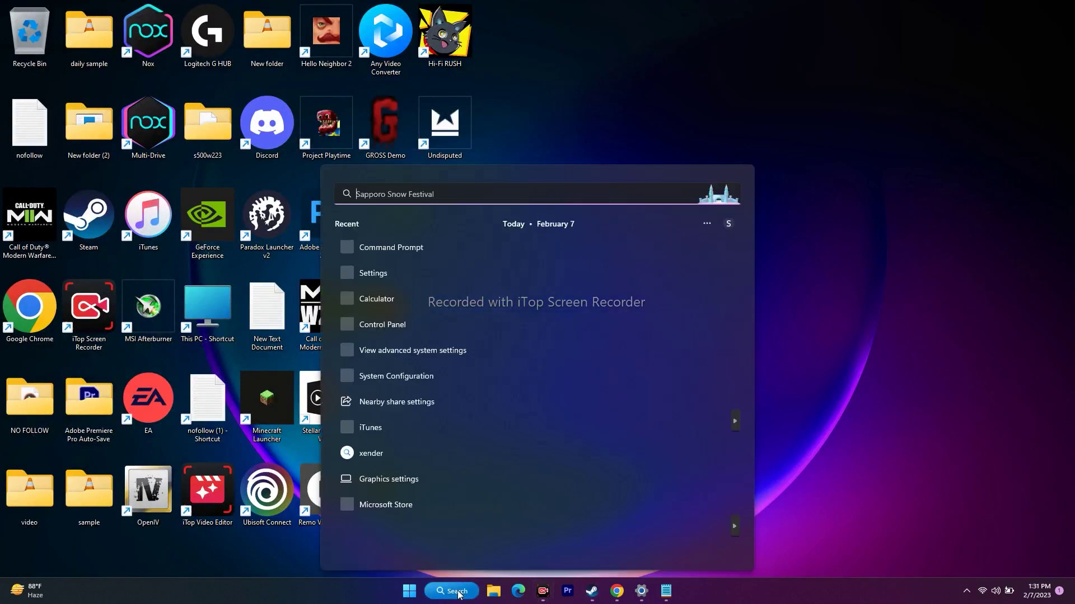
# Locate the Network reset option in the advanced network settings of Windows Settings and close the window
pyautogui.click(641, 591)
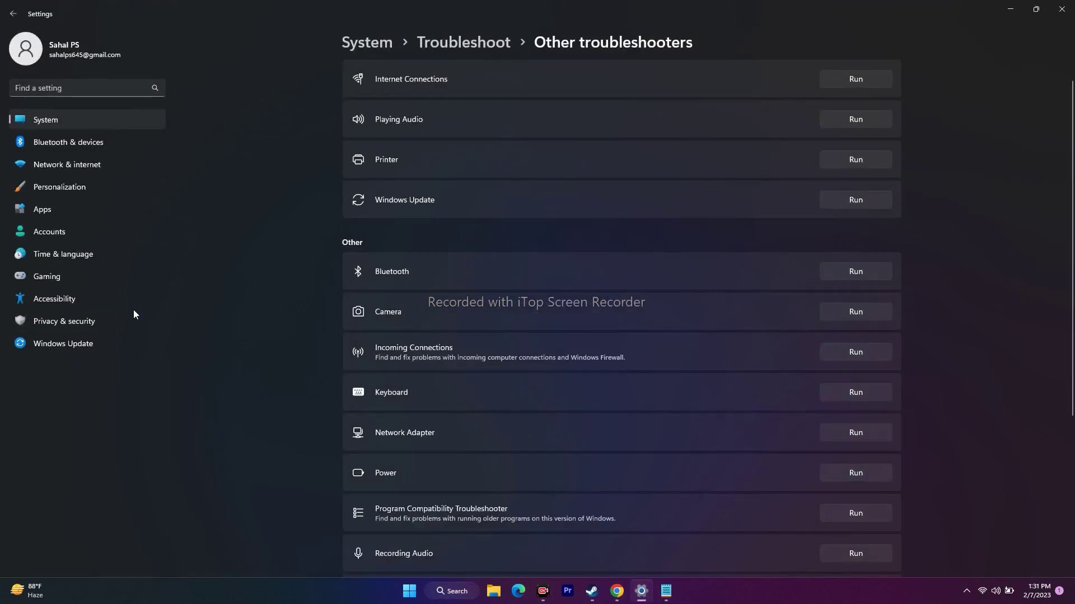
pyautogui.click(11, 14)
pyautogui.click(62, 122)
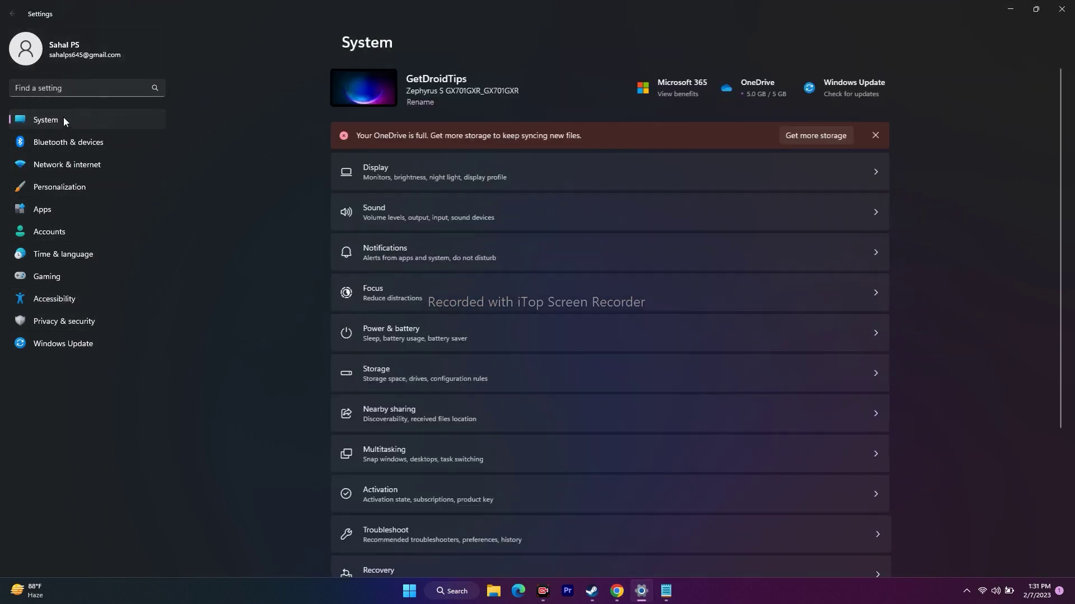
pyautogui.scroll(-5, 1007, 285)
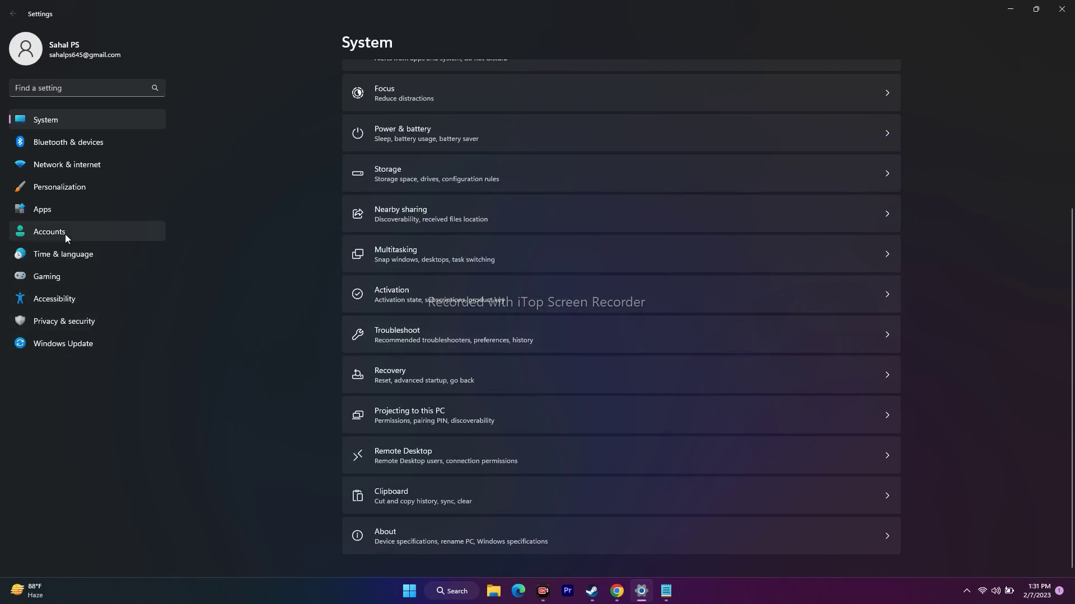
pyautogui.click(73, 159)
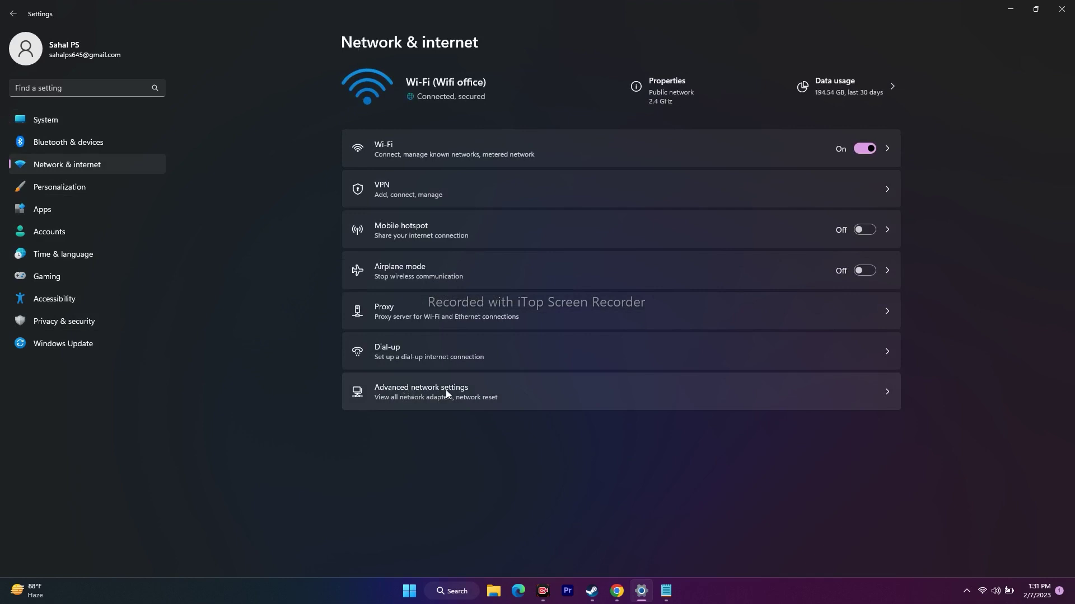
pyautogui.click(446, 393)
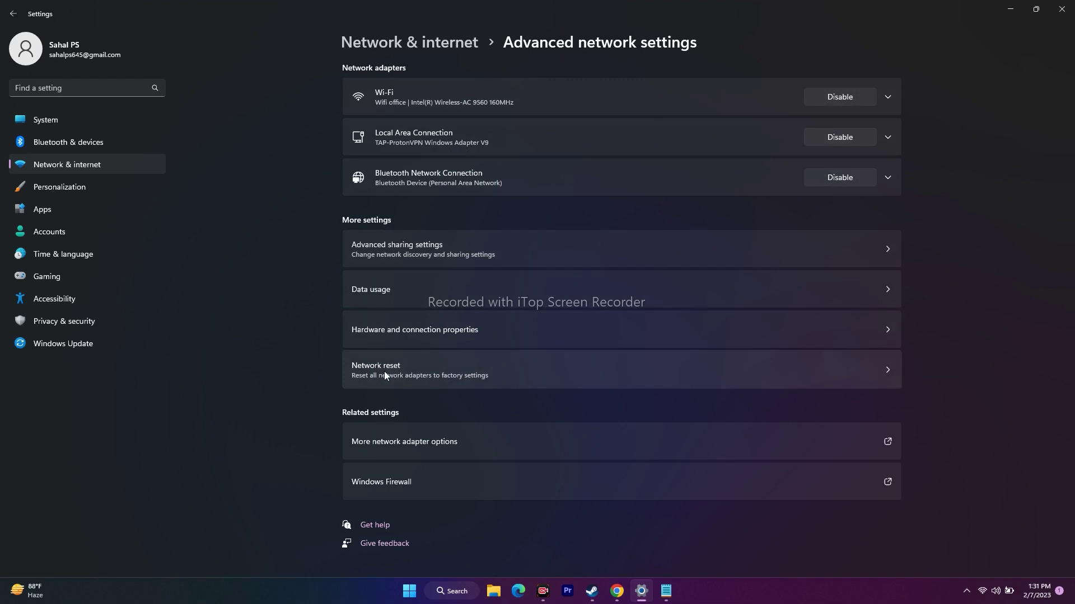
pyautogui.click(1061, 9)
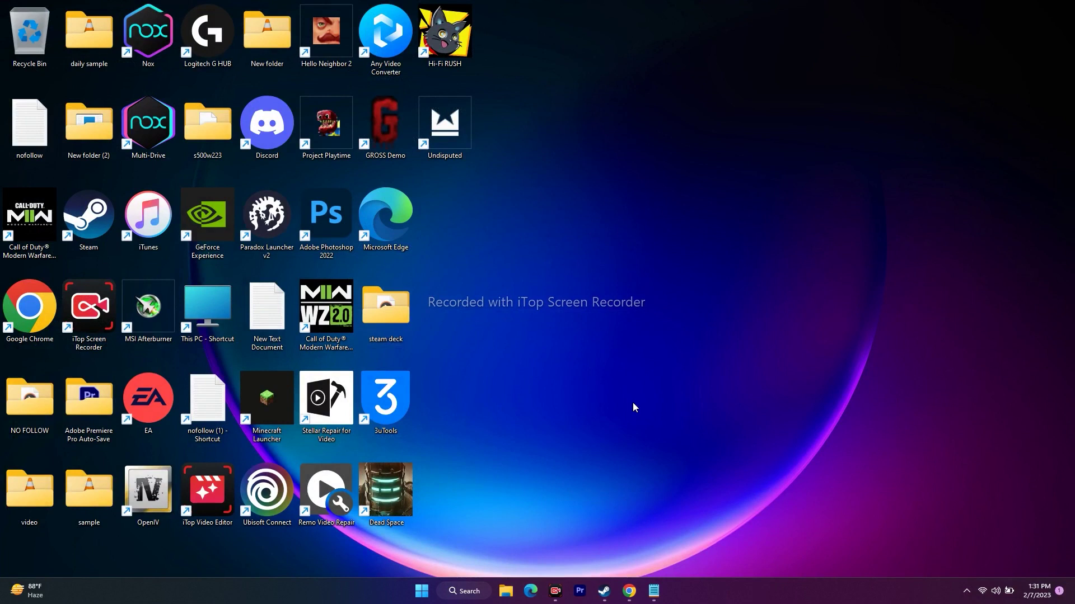
# Check the Windows quick settings and the hidden background apps in the system tray
pyautogui.click(995, 591)
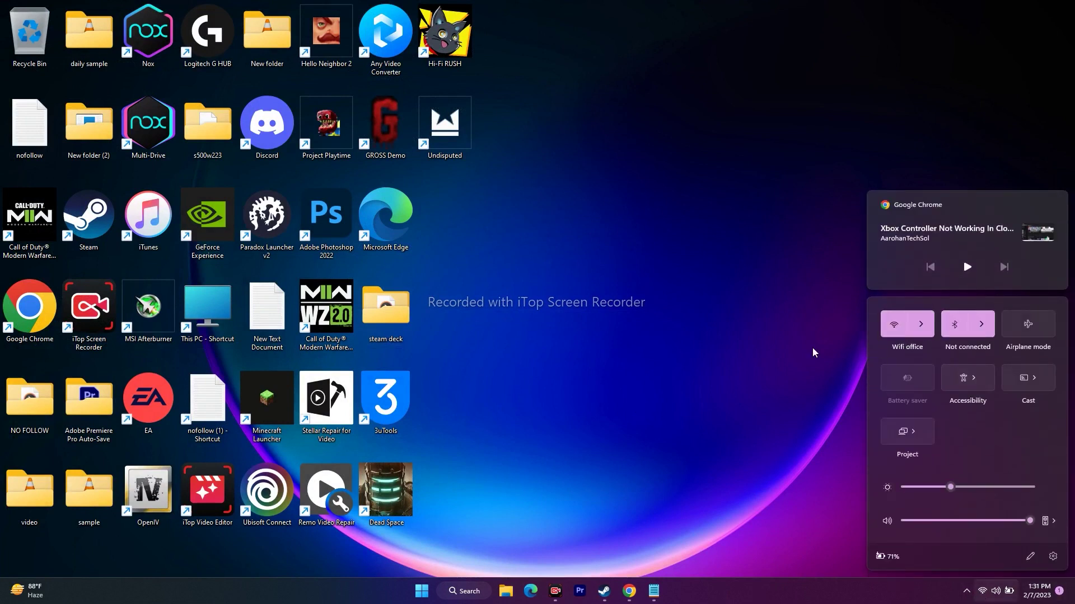
pyautogui.click(737, 317)
pyautogui.click(966, 594)
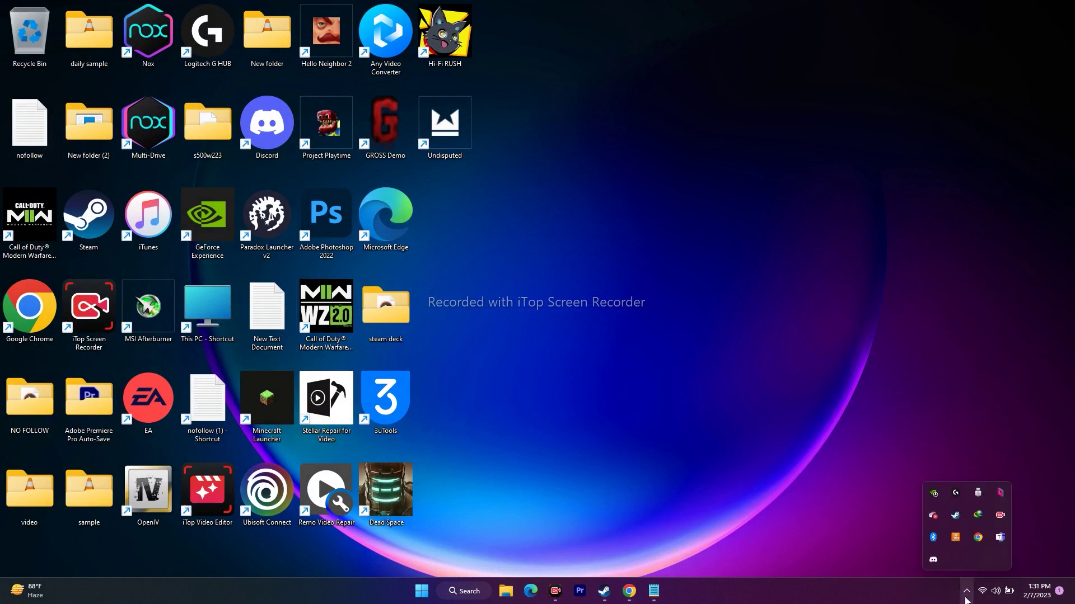
pyautogui.click(818, 363)
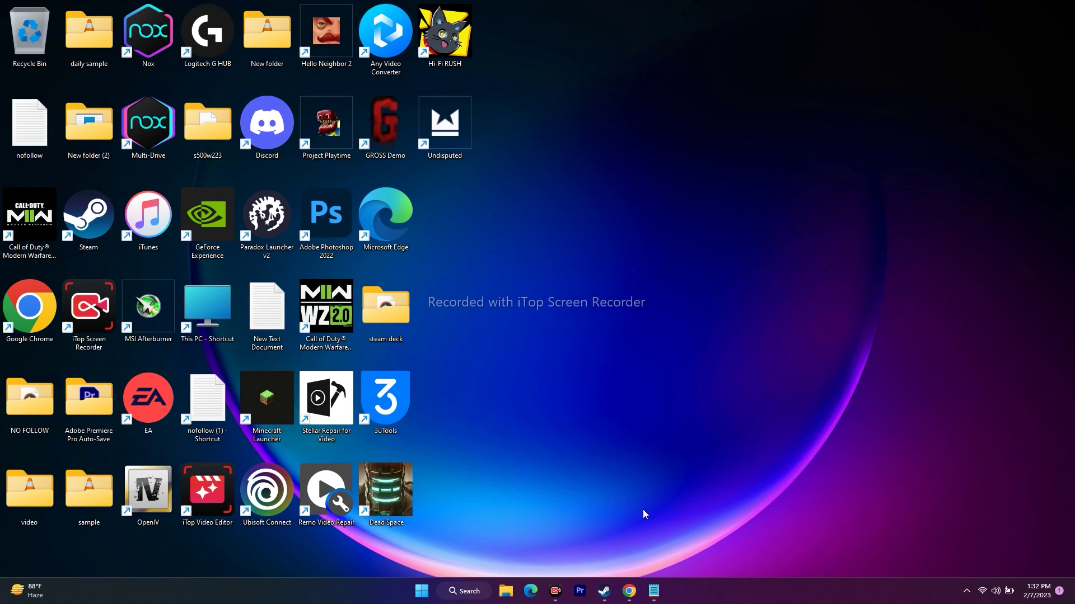
# Switch to Steam with the Undisputed page in the library
pyautogui.click(604, 591)
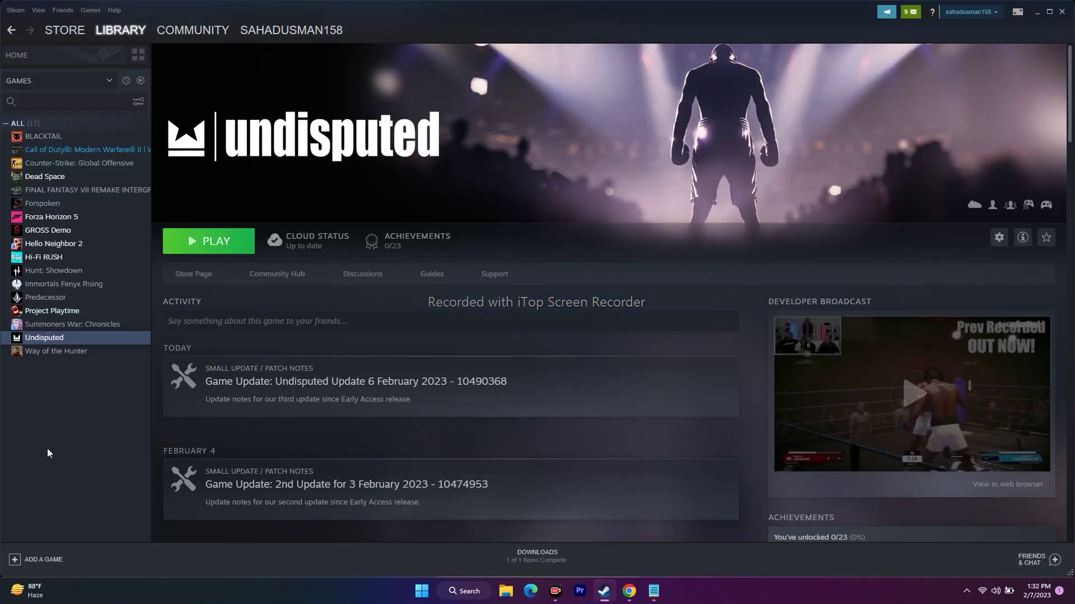